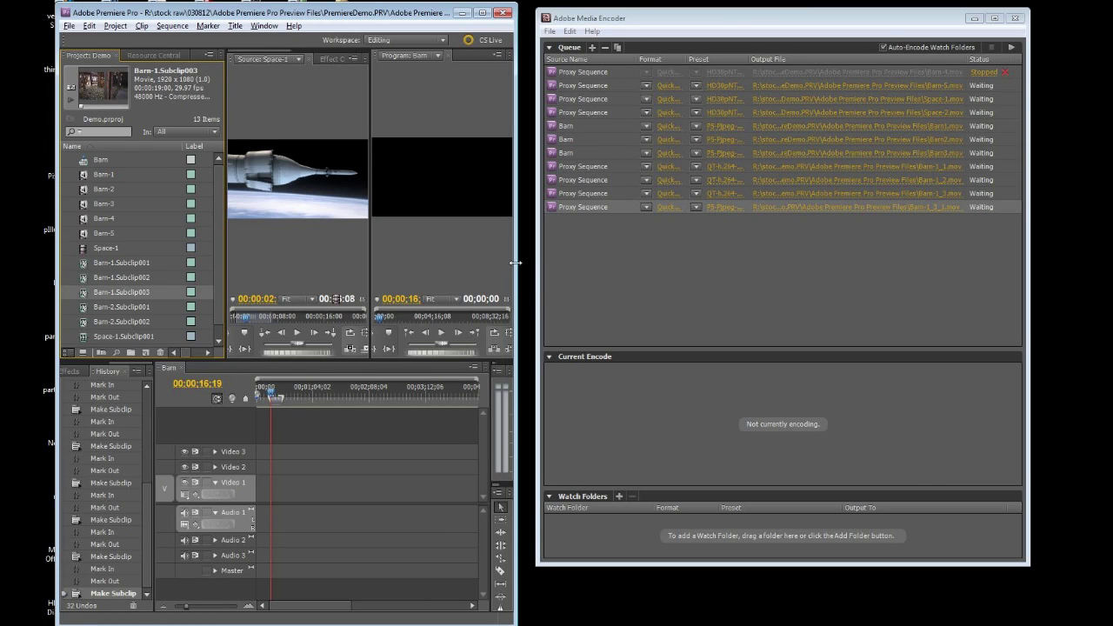
- Widen the Premiere Pro window across the screen so it covers Media Encoder's queue
left_click_drag(516, 262, 1054, 265)
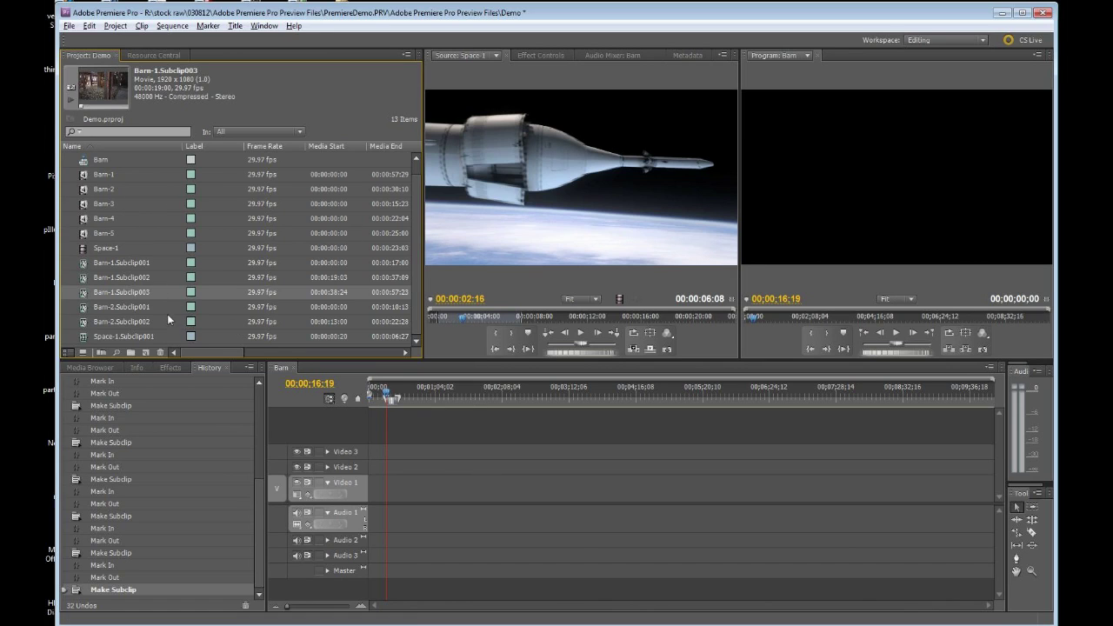
right_click(525, 212)
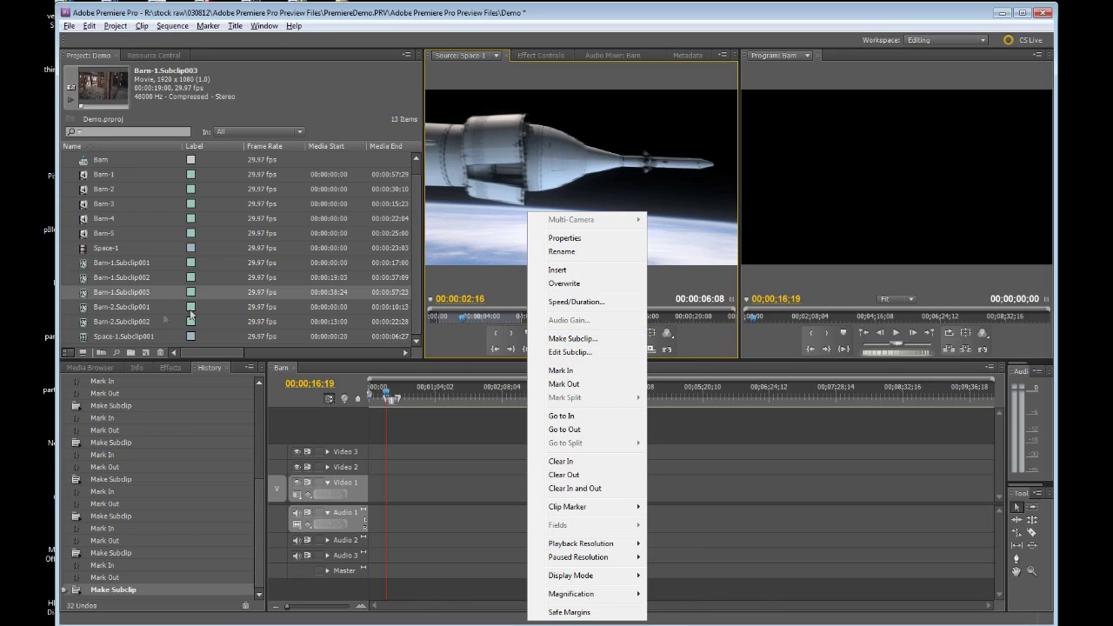
left_click(86, 264)
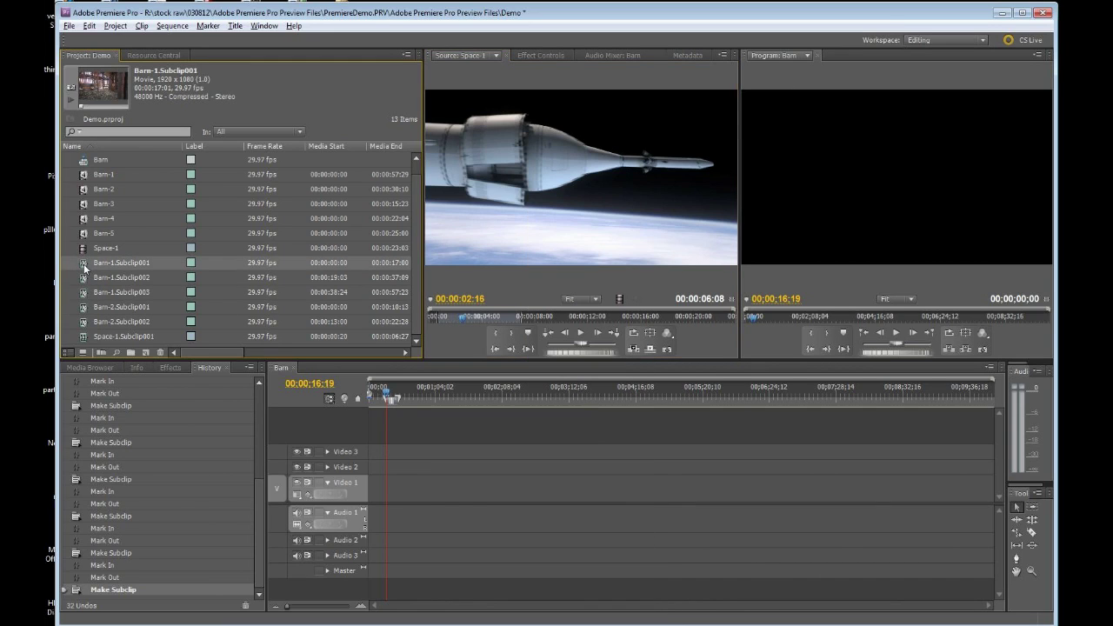
left_click(70, 26)
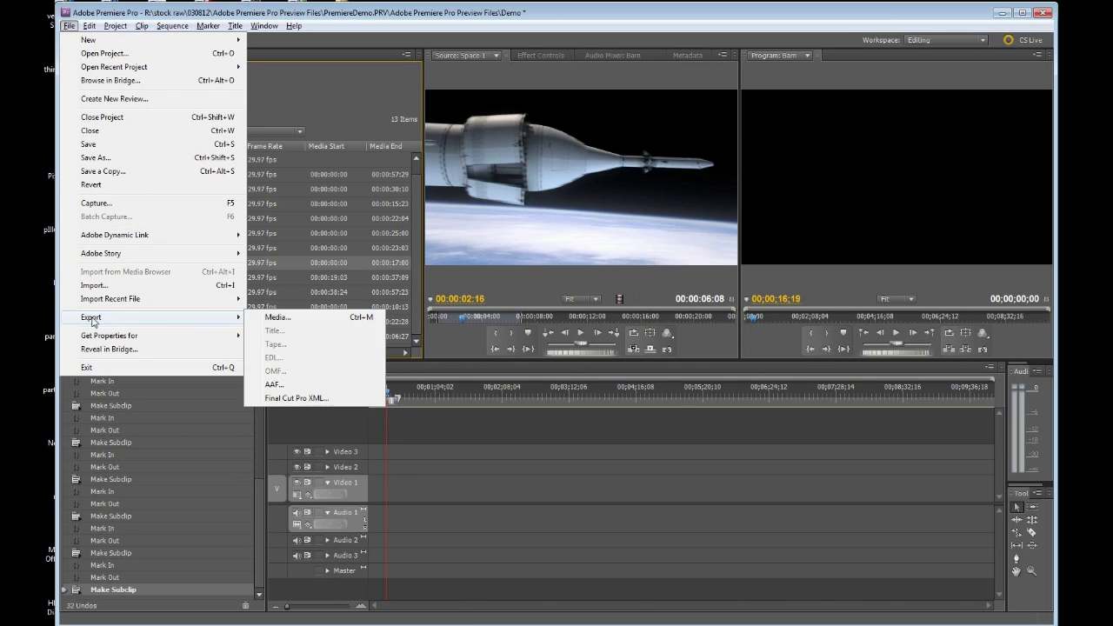
mouse_move(240, 318)
left_click(577, 264)
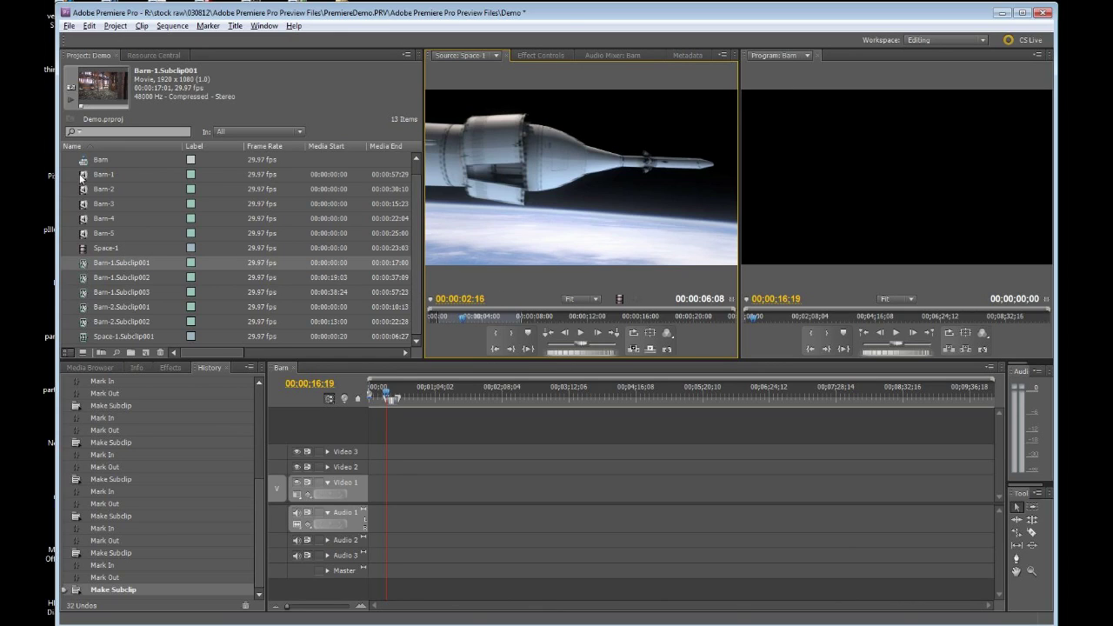
- Place Barn-1 through Barn-5 and Space-1 at the start of Video 1 in the Barn sequence
left_click(81, 177)
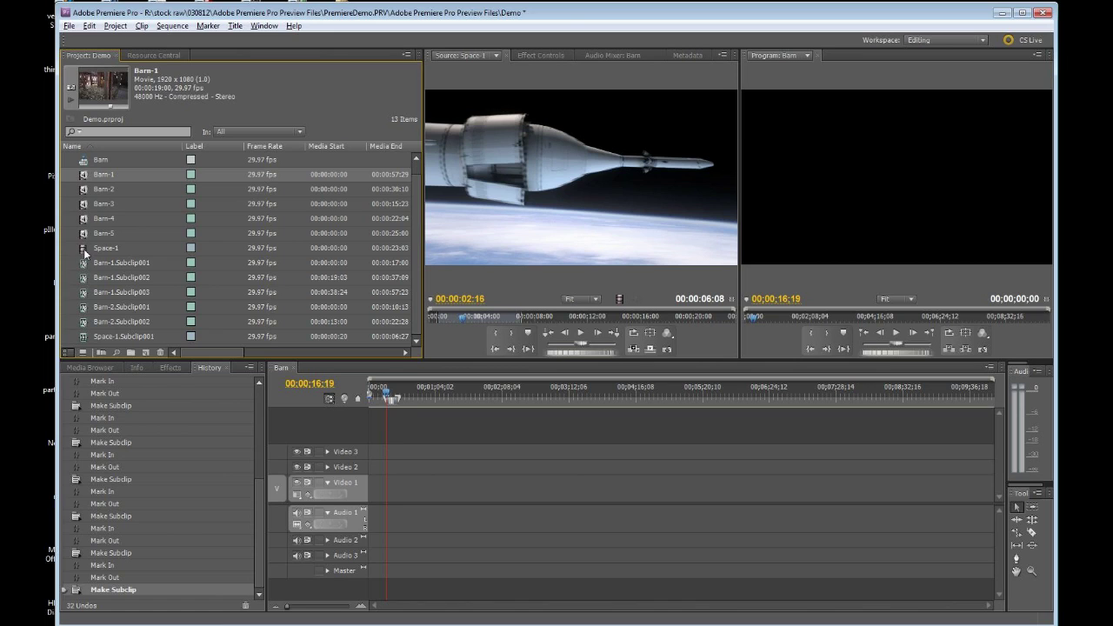
left_click(82, 249, "shift")
left_click_drag(224, 372, 375, 500)
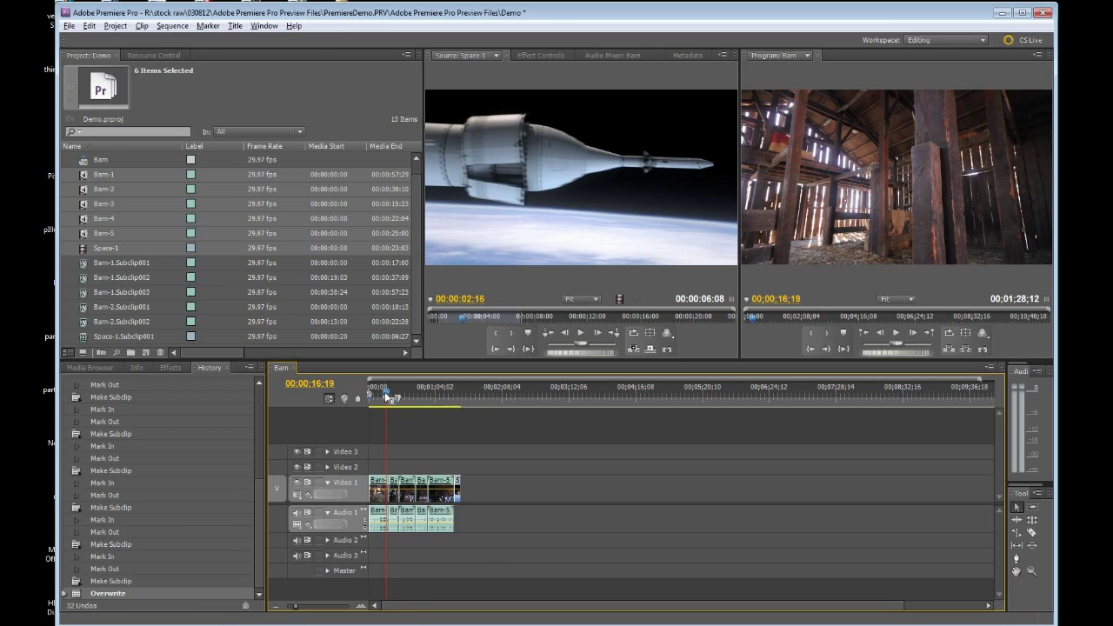
- Scrub through the new clips and stretch the work area to their end
left_click_drag(386, 396, 456, 396)
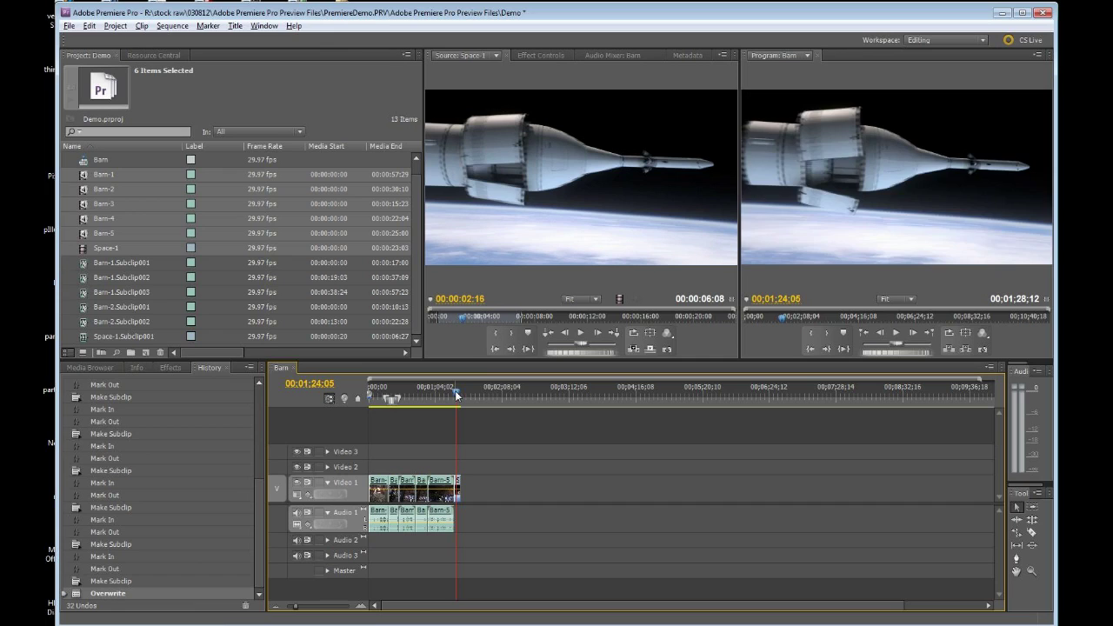
left_click_drag(458, 396, 405, 397)
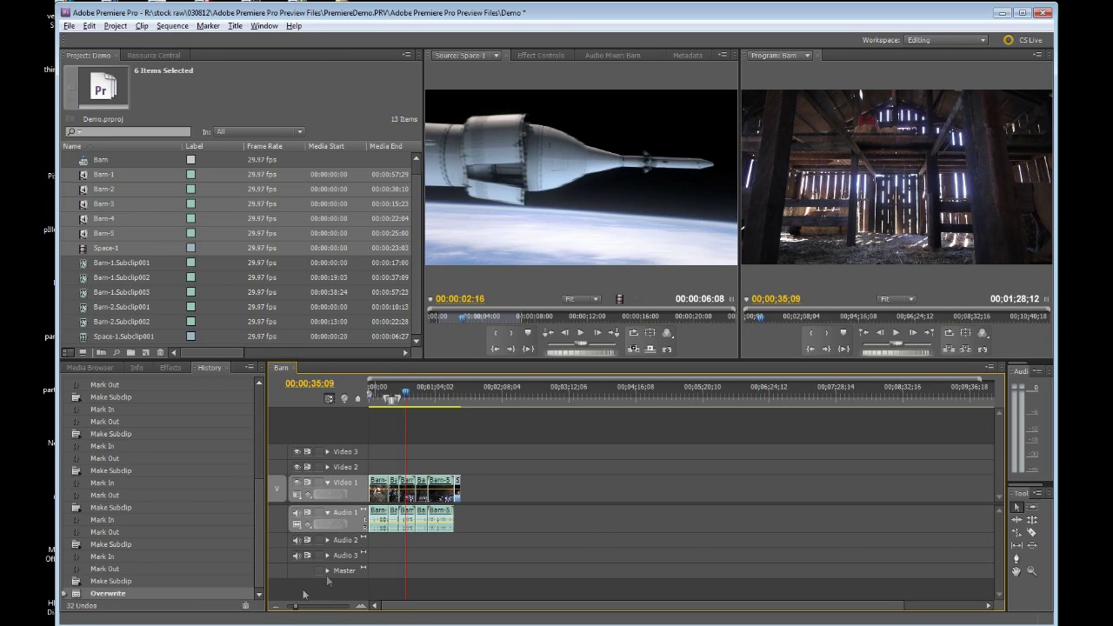
left_click_drag(402, 399, 466, 402)
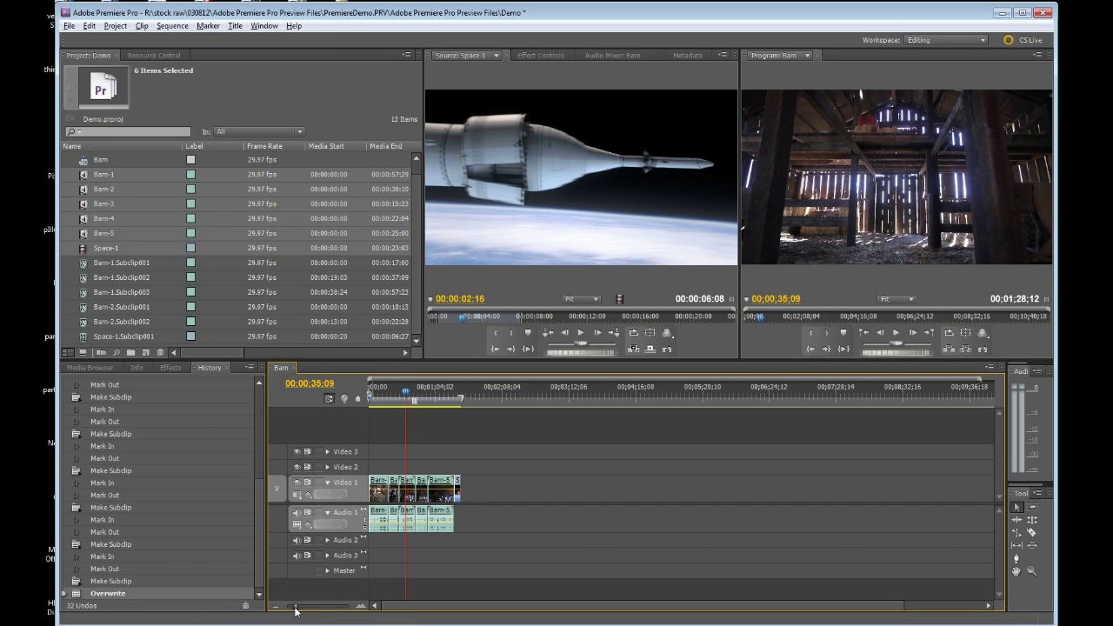
left_click_drag(295, 612, 309, 611)
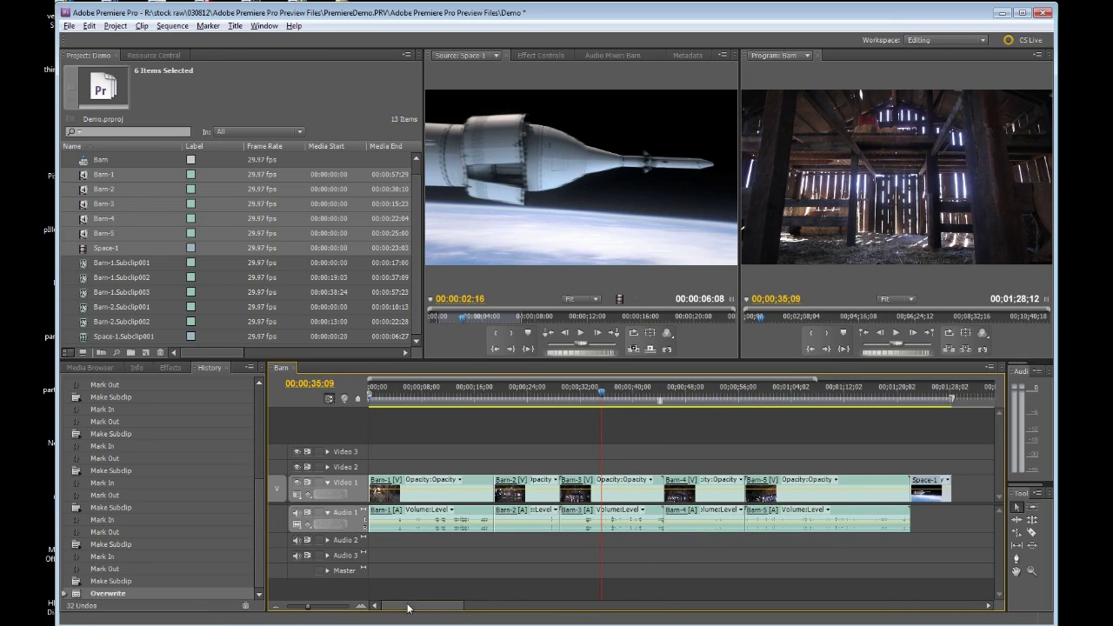
- Scrub the playhead from the sequence start through the first part of the Barn timeline
left_click(375, 392)
left_click_drag(375, 392, 686, 401)
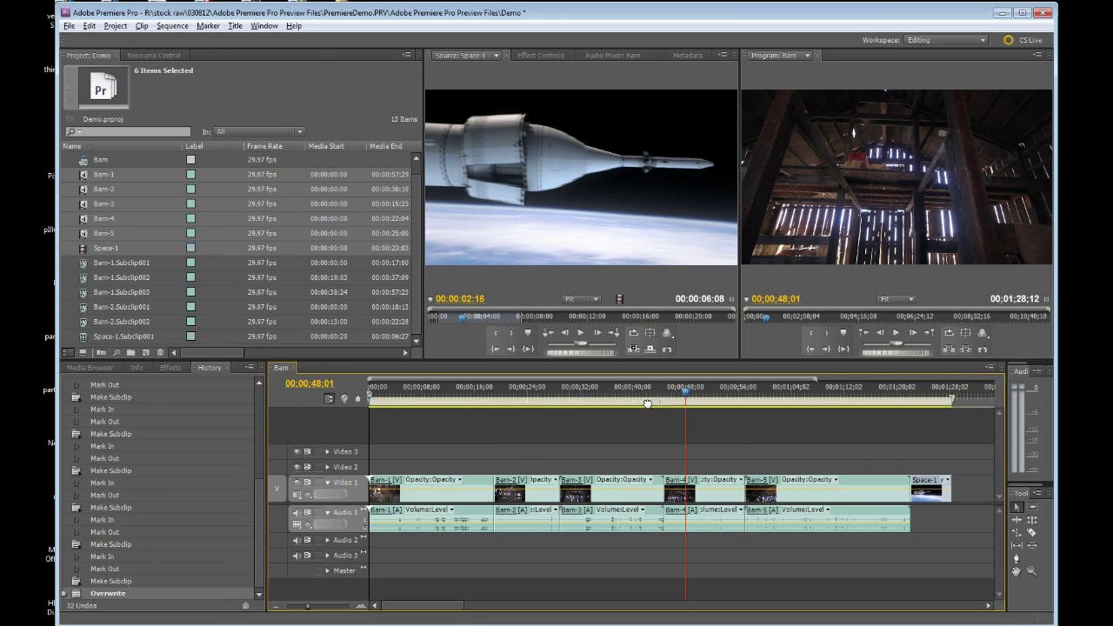
- Reset the work area to the full 00;00;00;00–00;01;28;12 sequence and play the opening
mouse_move(666, 403)
left_mouse_down()
mouse_move(688, 406)
mouse_move(665, 407)
left_mouse_up()
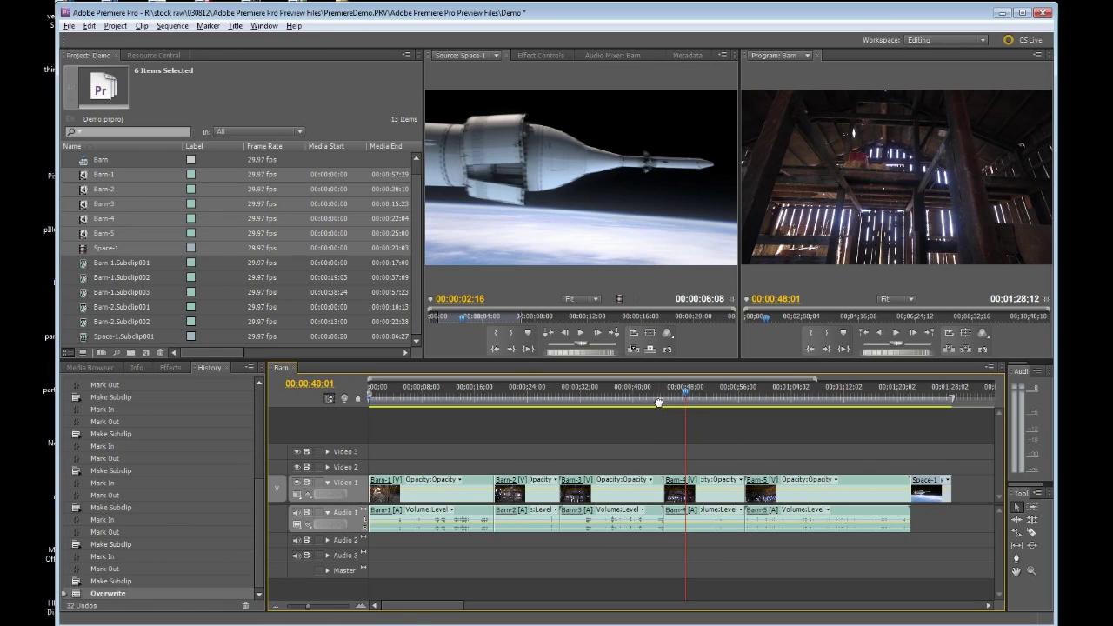
double_click(659, 402)
left_click_drag(563, 395, 370, 426)
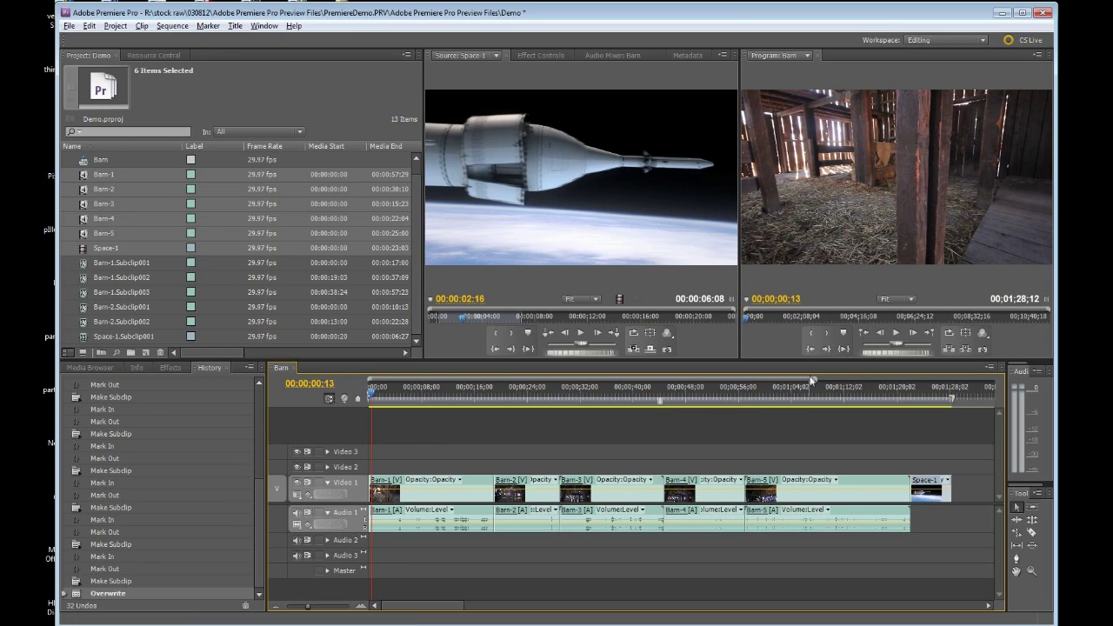
left_click(790, 306)
key("space")
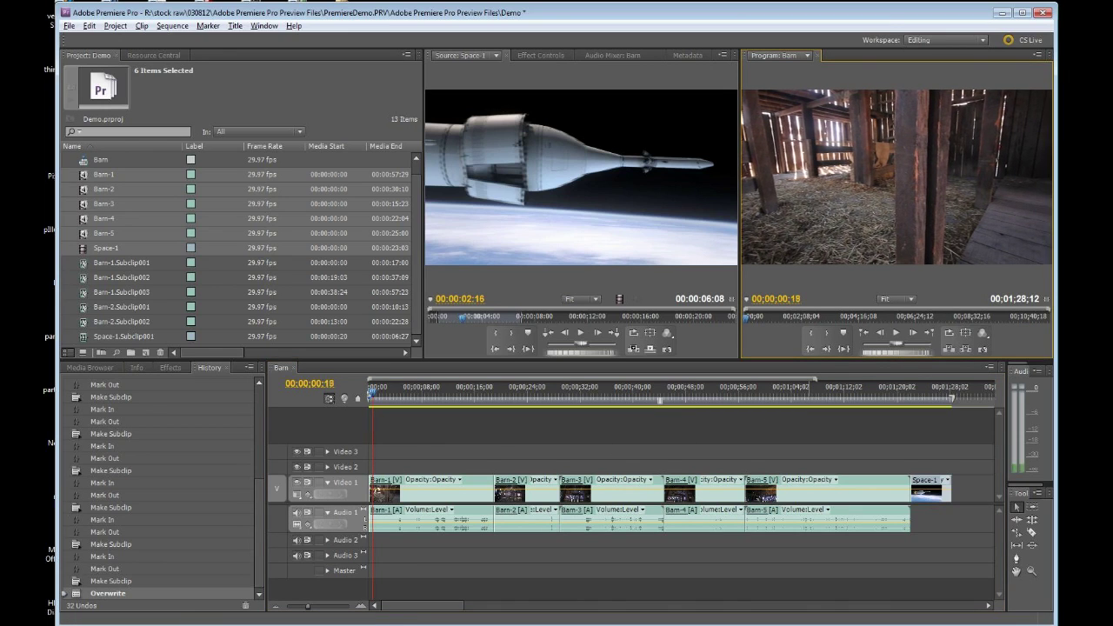
key("j")
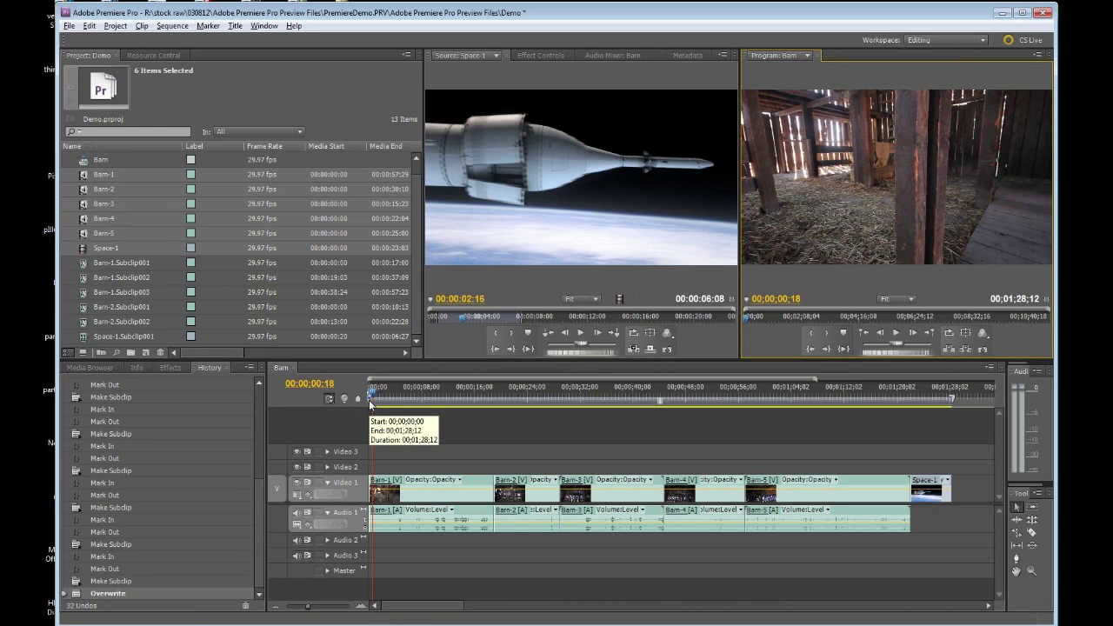
- Find 00;00;11;03 with J/K playback and trim the work area to 00;00;00;18–00;00;11;03
left_click_drag(369, 406, 374, 405)
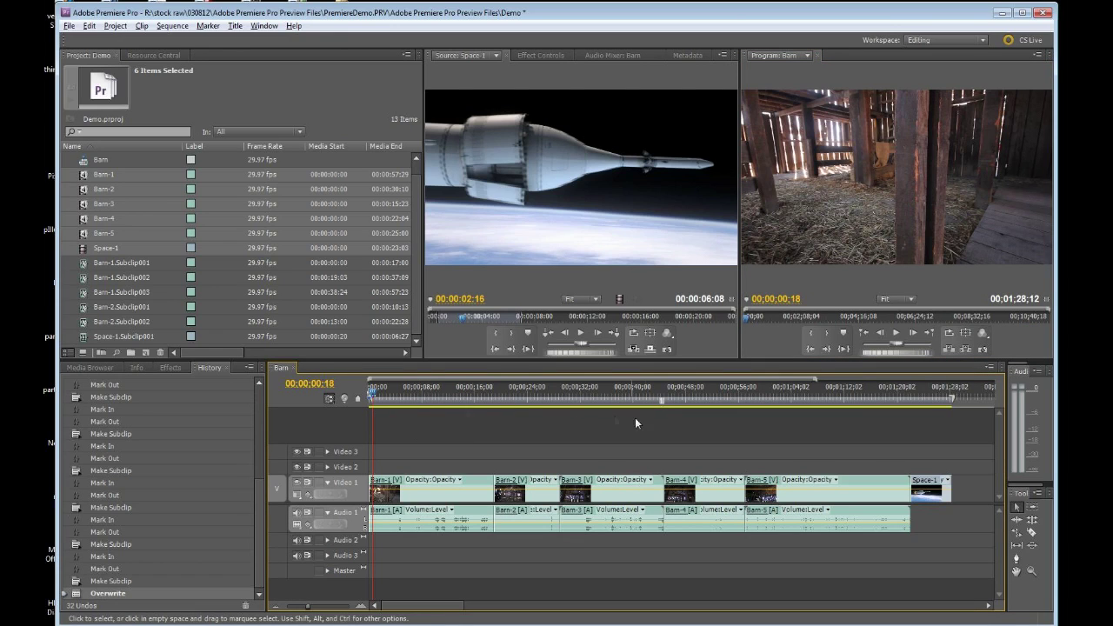
double_click(674, 402)
mouse_move(674, 401)
left_mouse_down()
mouse_move(690, 402)
mouse_move(662, 401)
left_mouse_up()
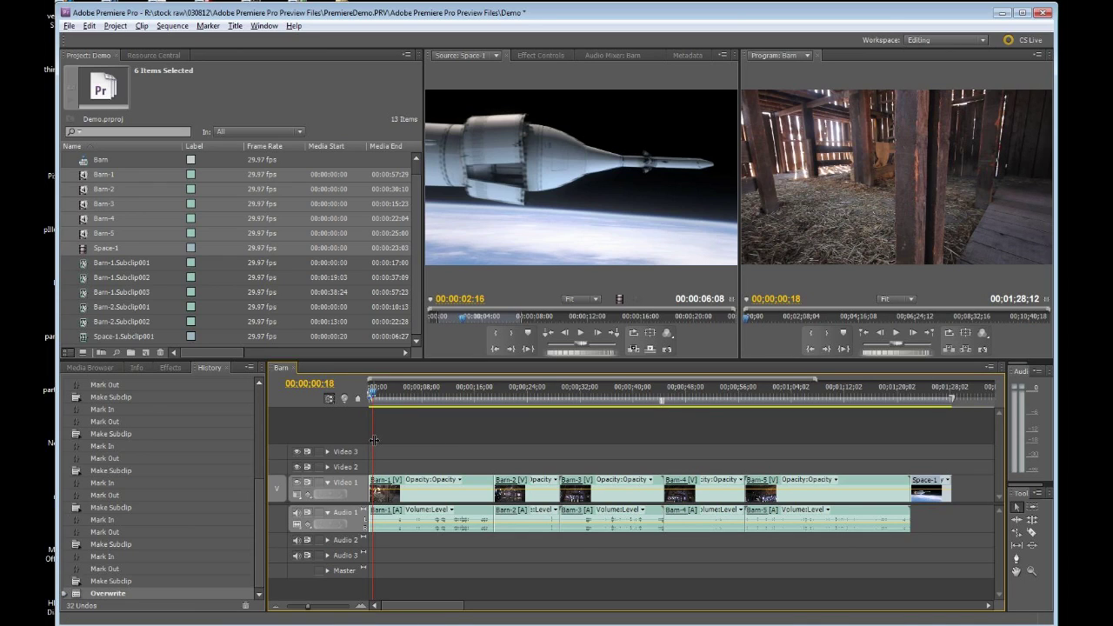
left_click(796, 302)
key("space")
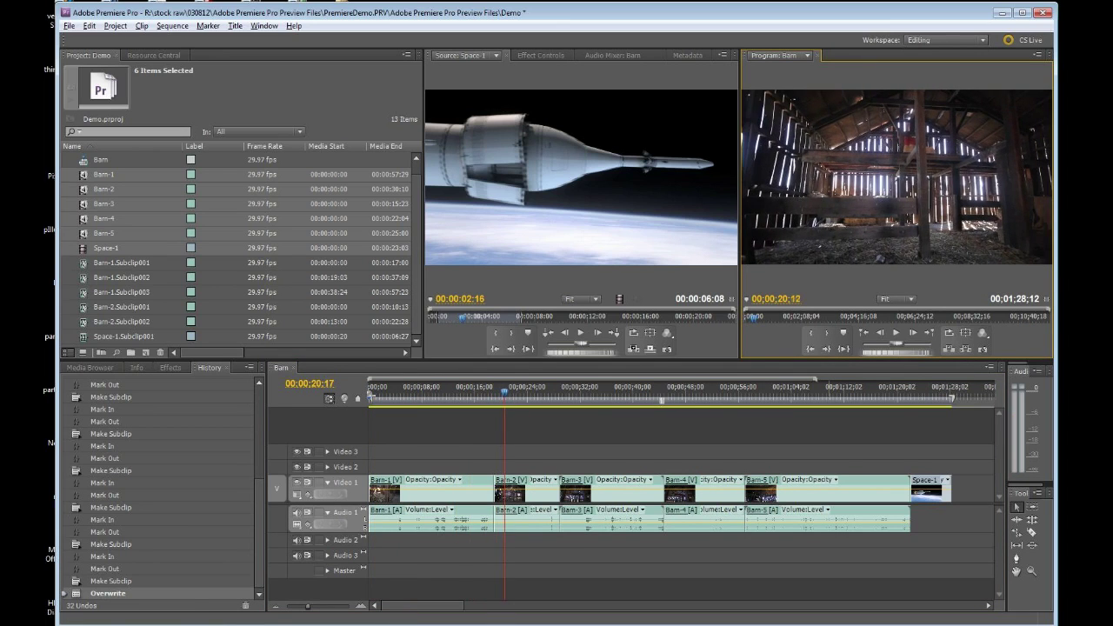
key("j")
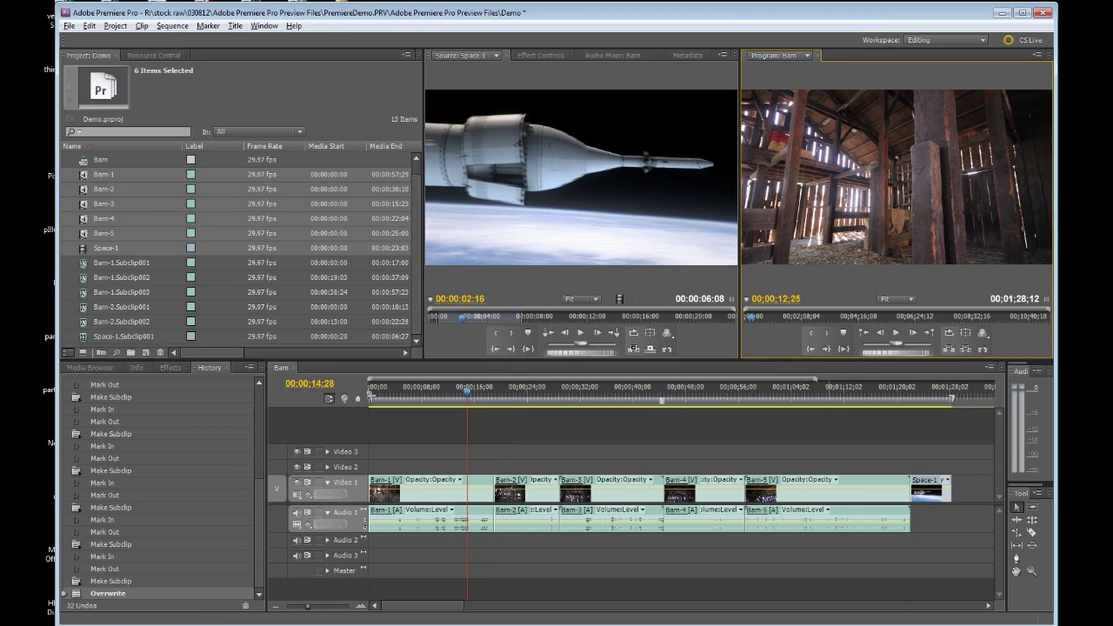
key("k")
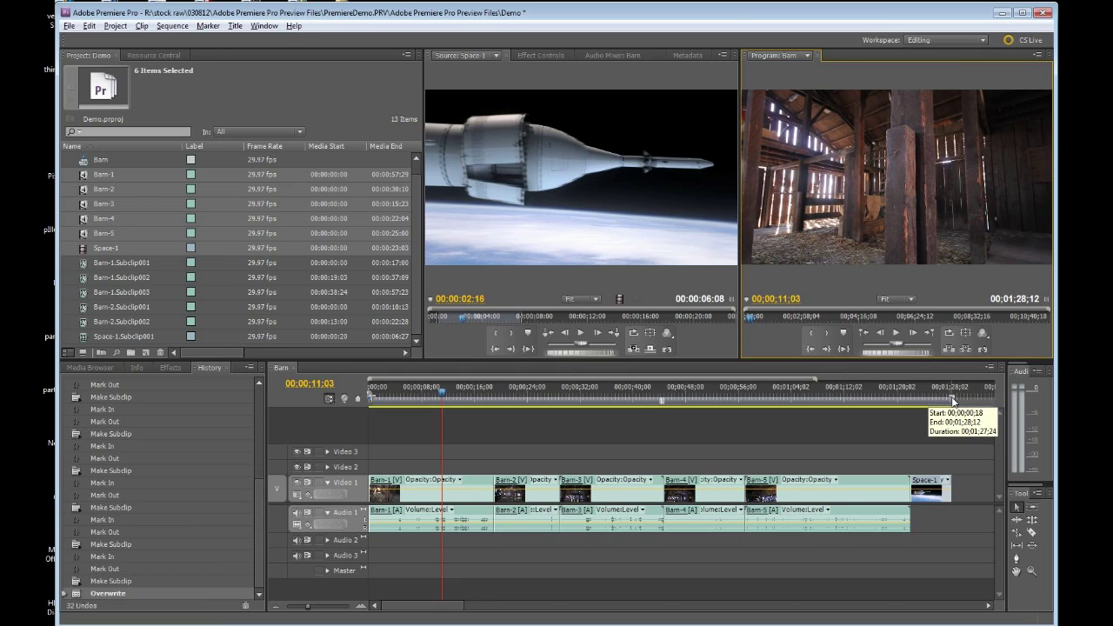
left_click_drag(952, 401, 447, 418)
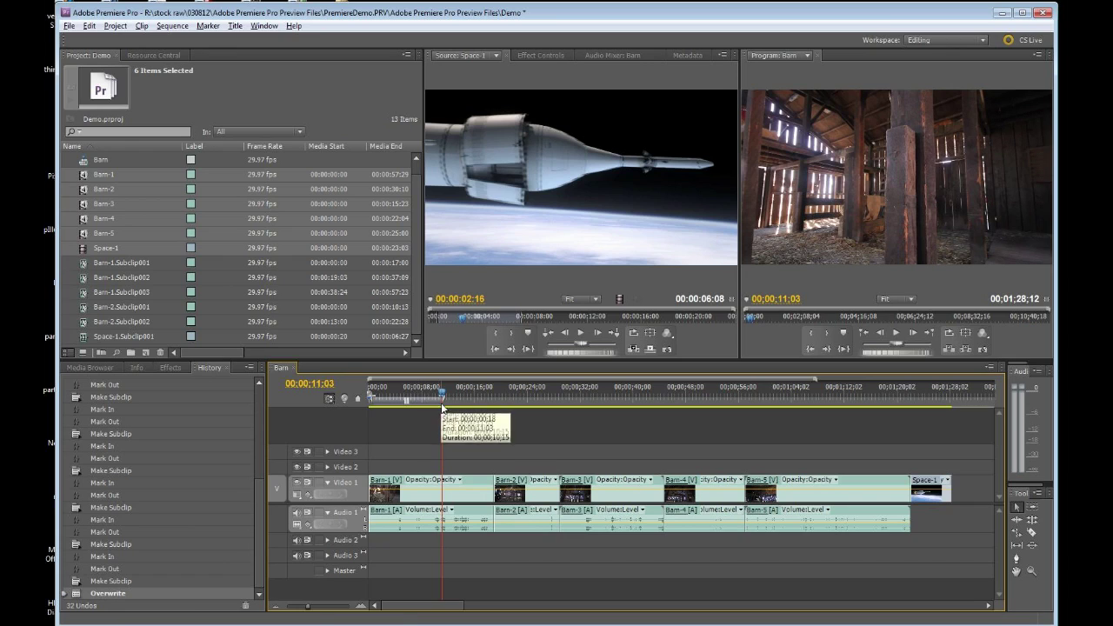
mouse_move(388, 404)
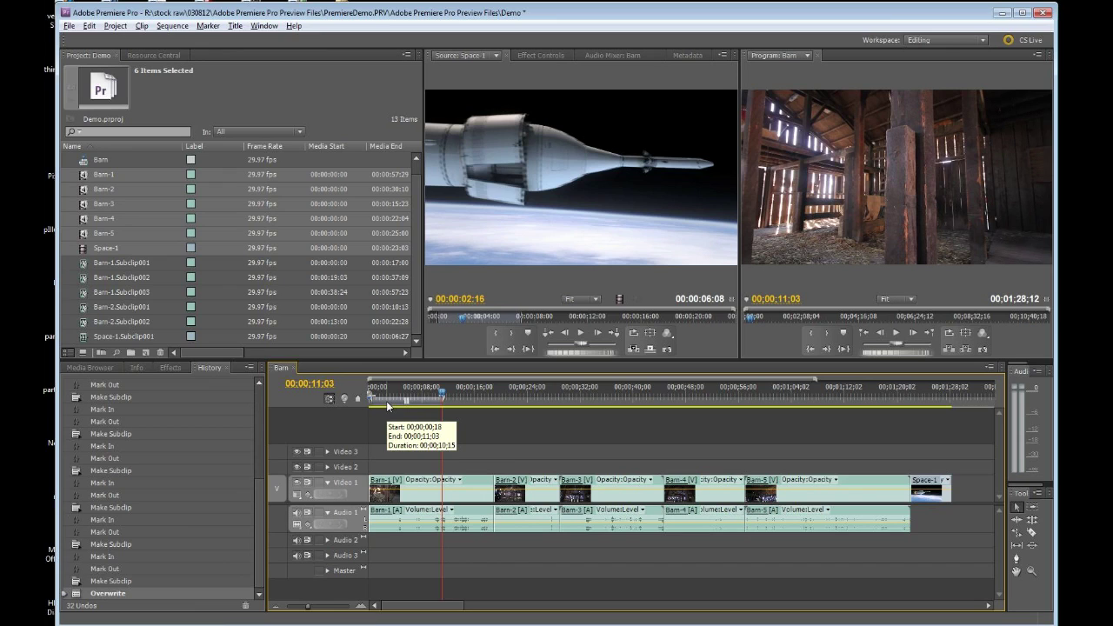
key("ctrl+m")
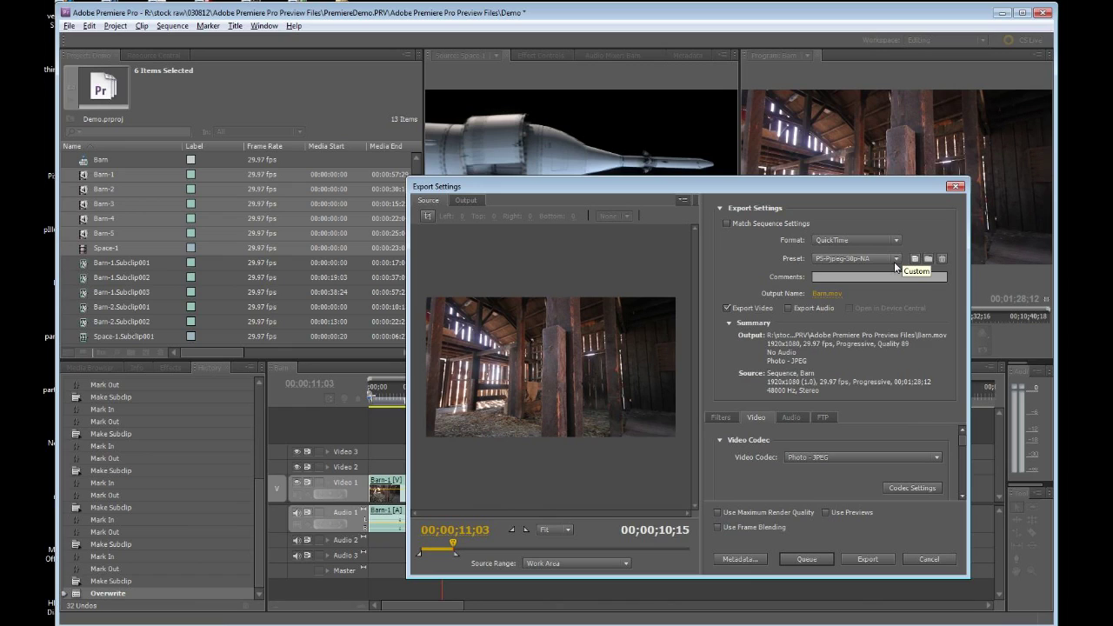
- Apply the QT-h.264-30p-NTSC-HD preset to the Barn export and add it to the queue
left_click(895, 260)
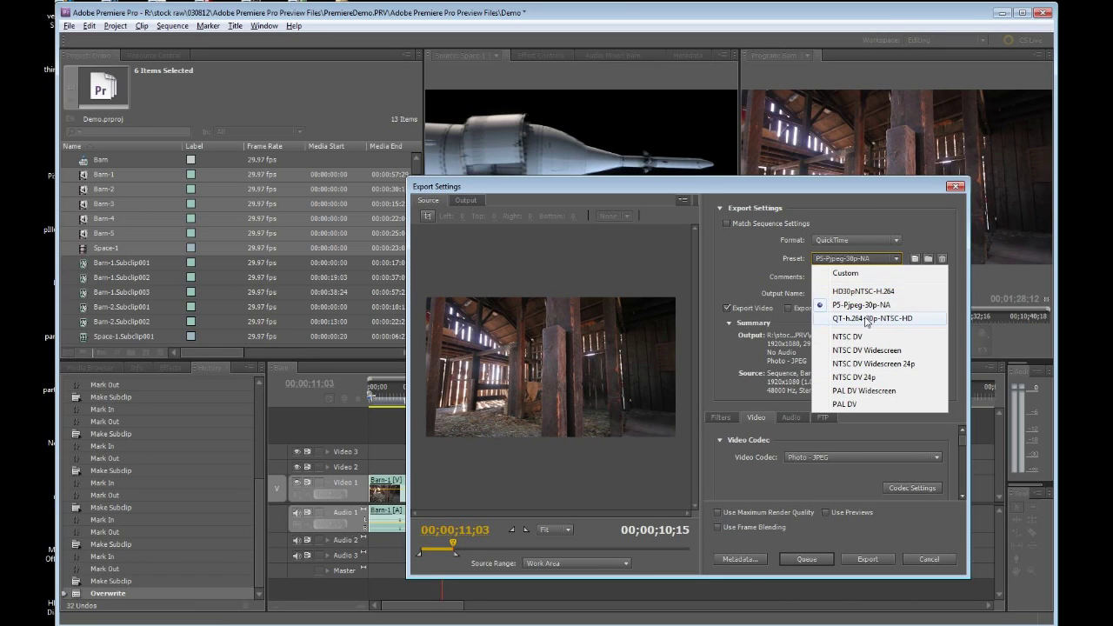
left_click(866, 318)
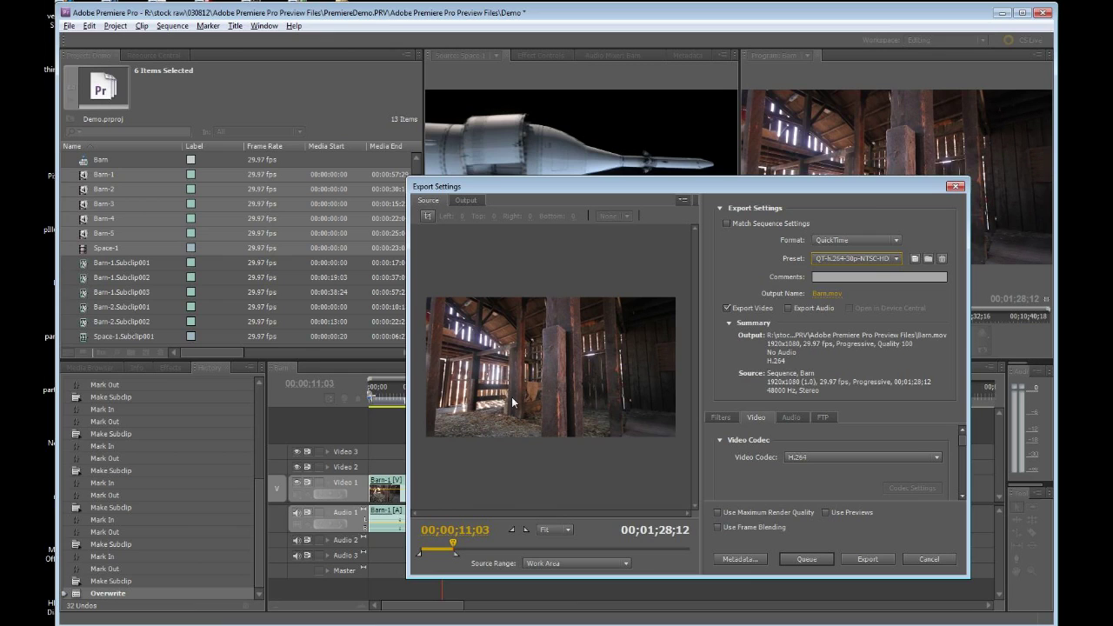
left_click(806, 560)
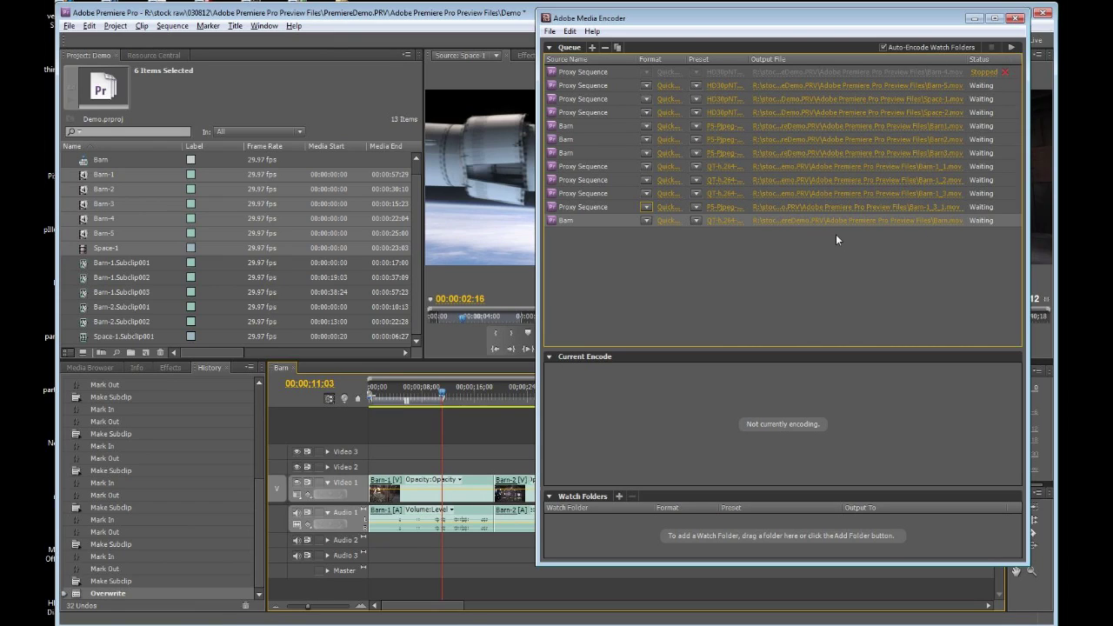
- Switch from the Media Encoder queue back to Premiere Pro
left_click(465, 425)
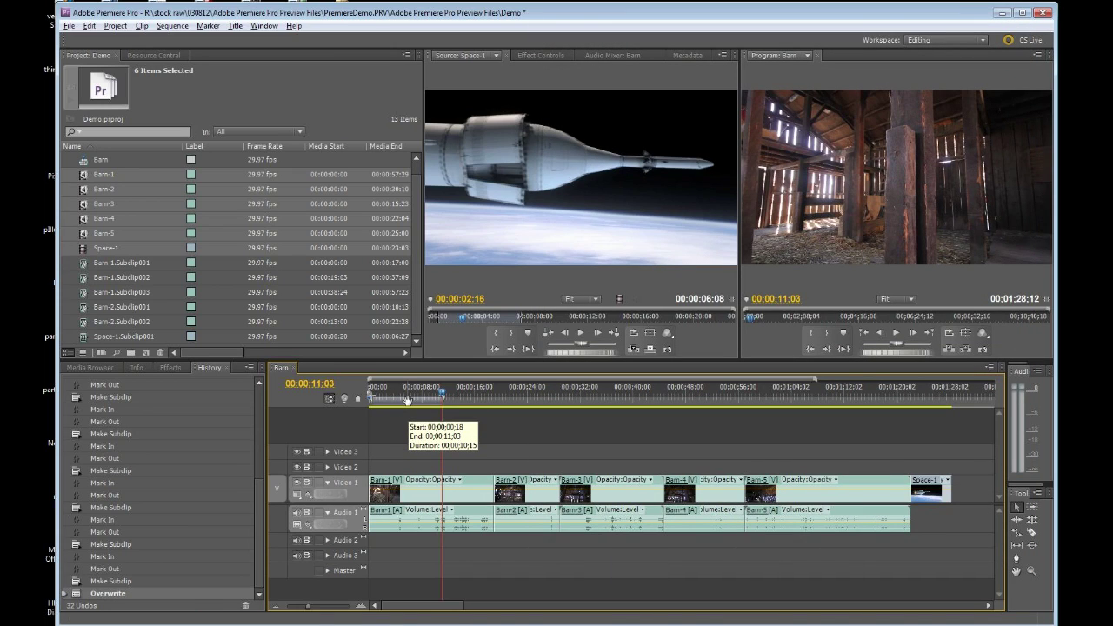
- Move the Barn work area so it spans 00;00;11;03 to 00;00;26;12
left_click_drag(405, 400, 491, 396)
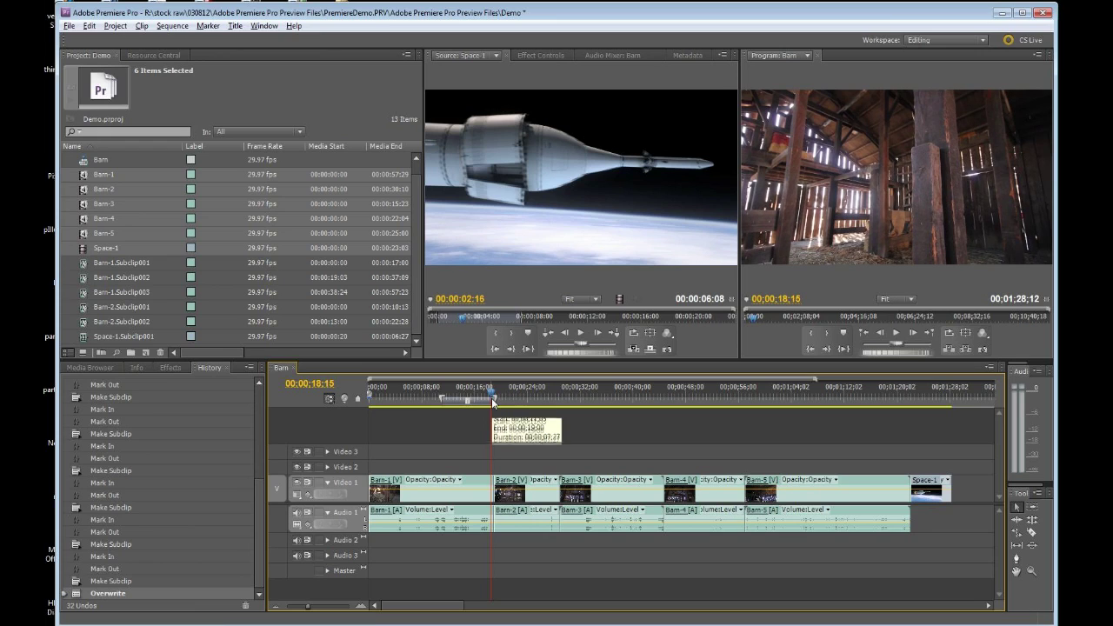
key("Left")
key("Left")
key("Left")
key("Left")
key("Left")
key("Left")
key("Left")
key("Left")
key("Left")
key("Left")
key("Left")
key("Left")
key("Left")
key("Left")
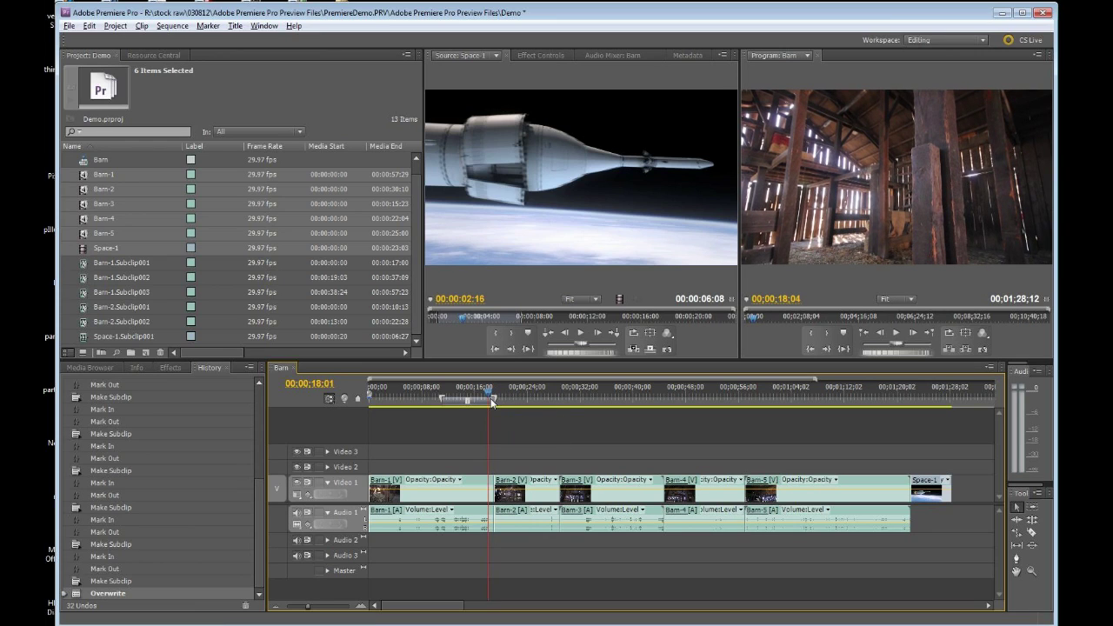
left_click_drag(493, 401, 490, 394)
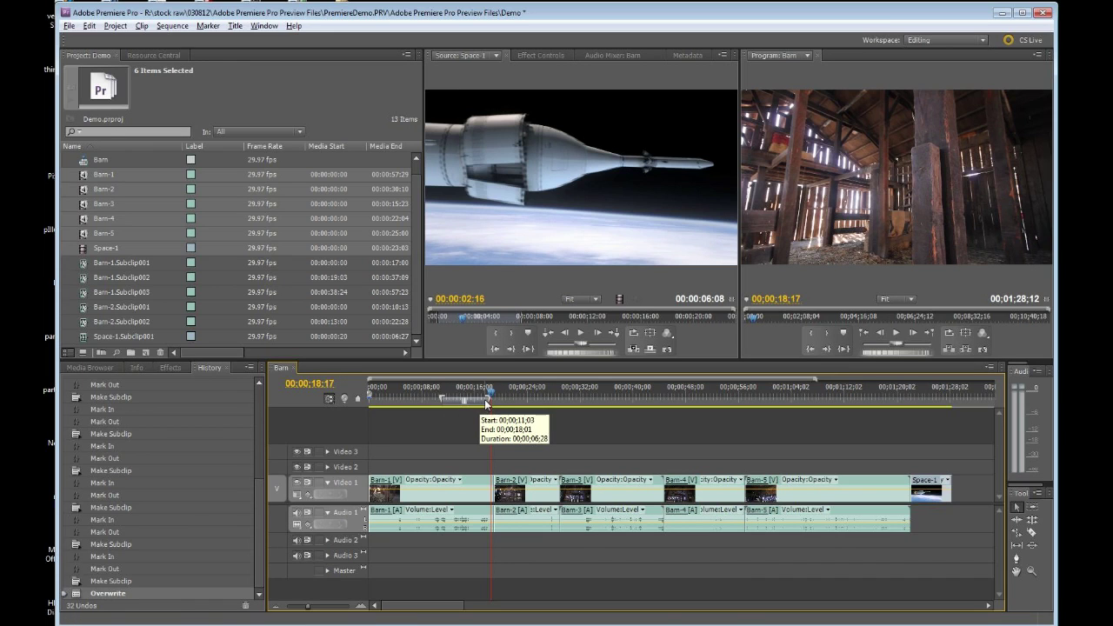
left_click_drag(490, 396, 543, 400)
mouse_move(472, 394)
left_mouse_down()
mouse_move(454, 397)
mouse_move(519, 395)
mouse_move(473, 402)
left_mouse_up()
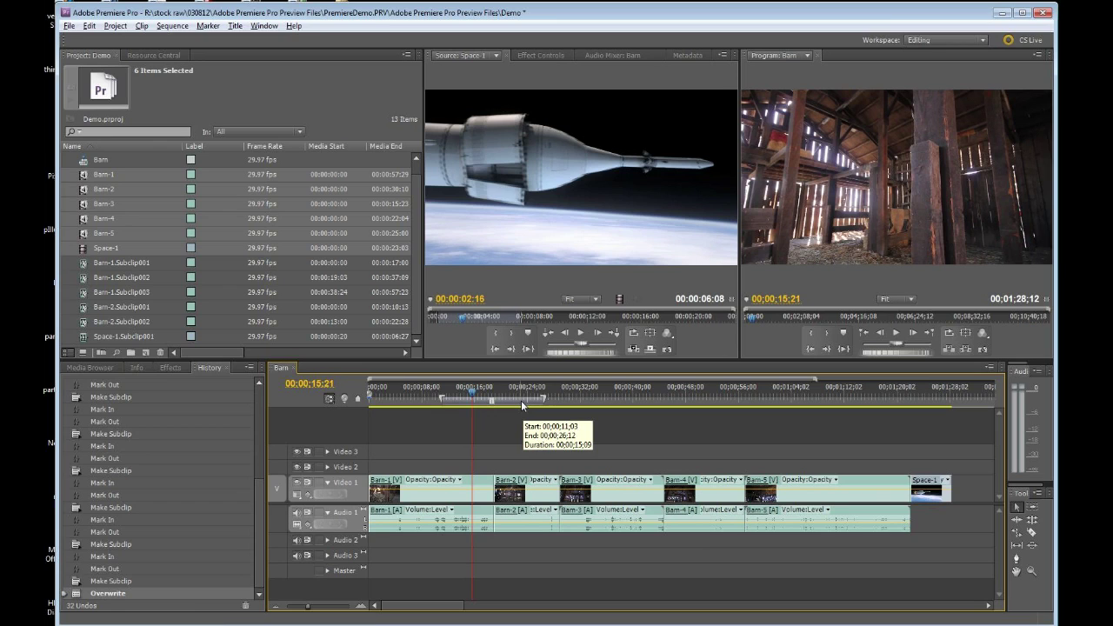
key("ctrl+m")
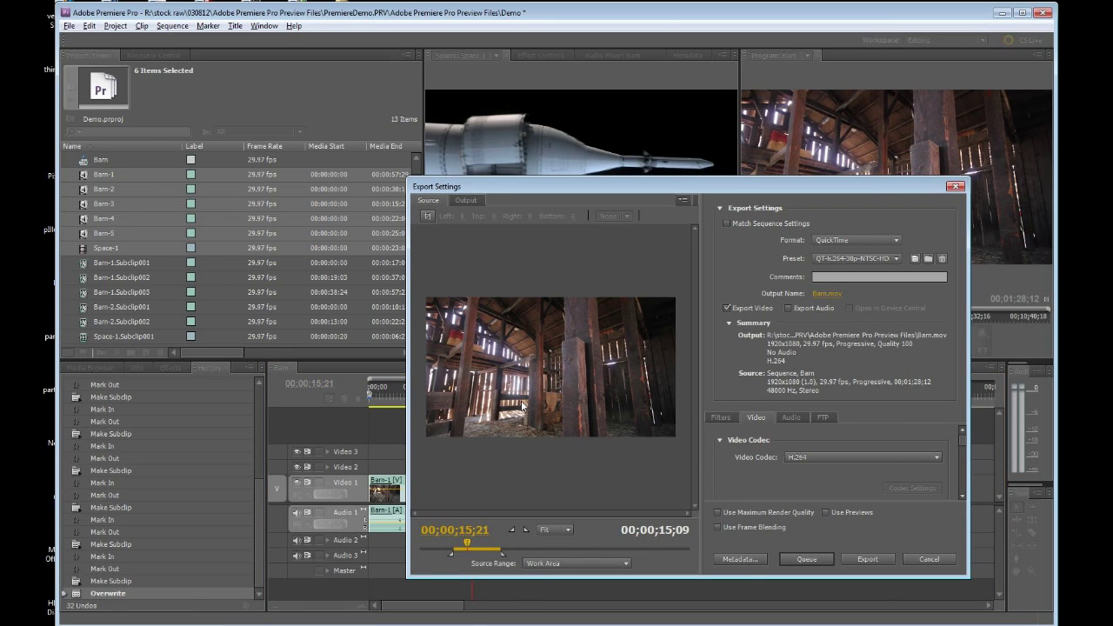
- Queue the 11;03–26;12 Barn work area with the same QuickTime H.264 preset
left_click(809, 561)
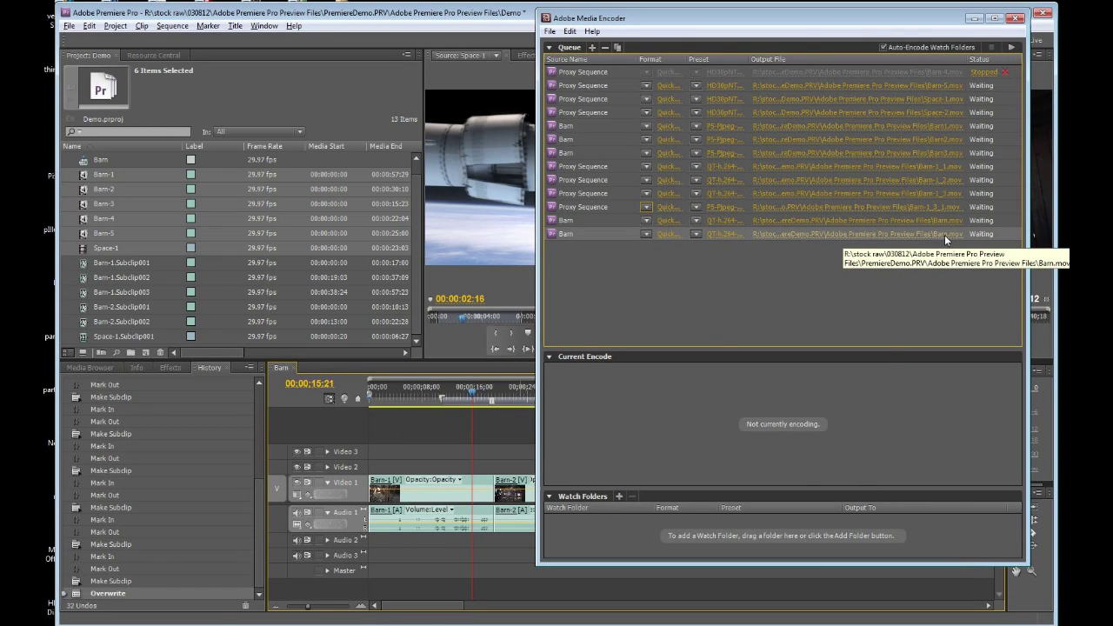
- Rename the newest job's output file from Barn.mov to Barn-double.mov
left_click(945, 234)
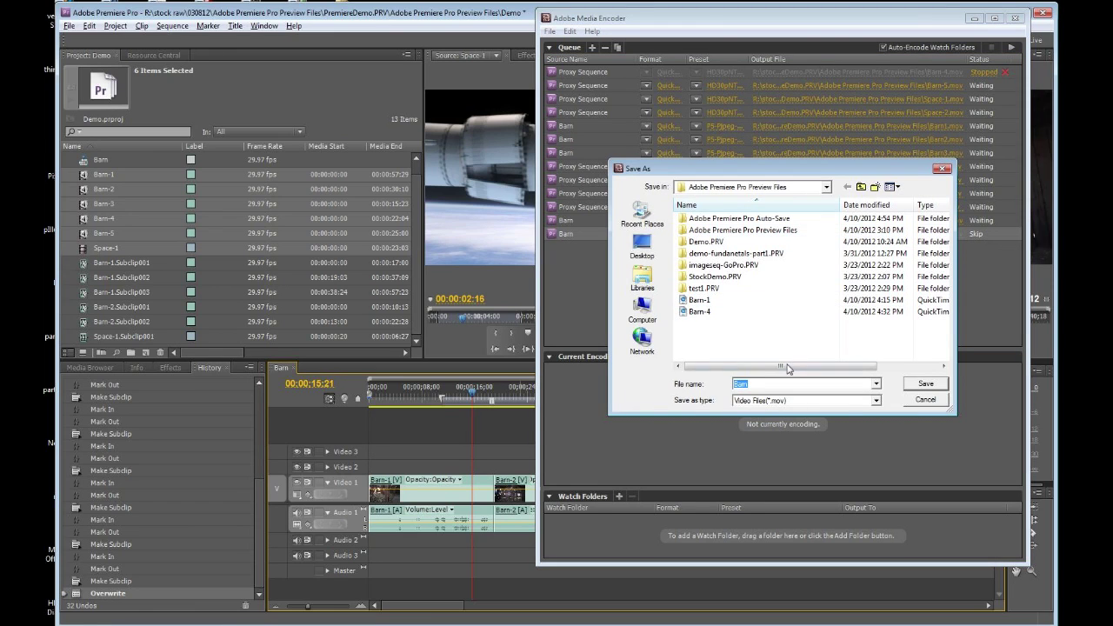
left_click(747, 383)
type("-double")
key("Return")
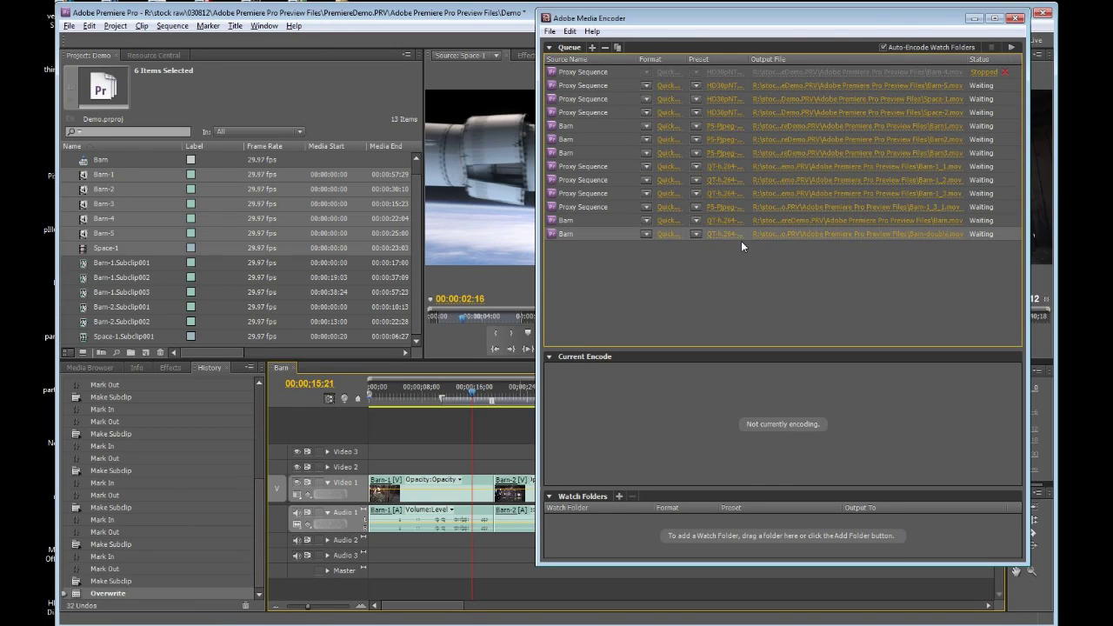
- In Premiere, place the Barn work area over the closing space shot, 00;01;23;23 to 00;01;27;07
left_click(402, 430)
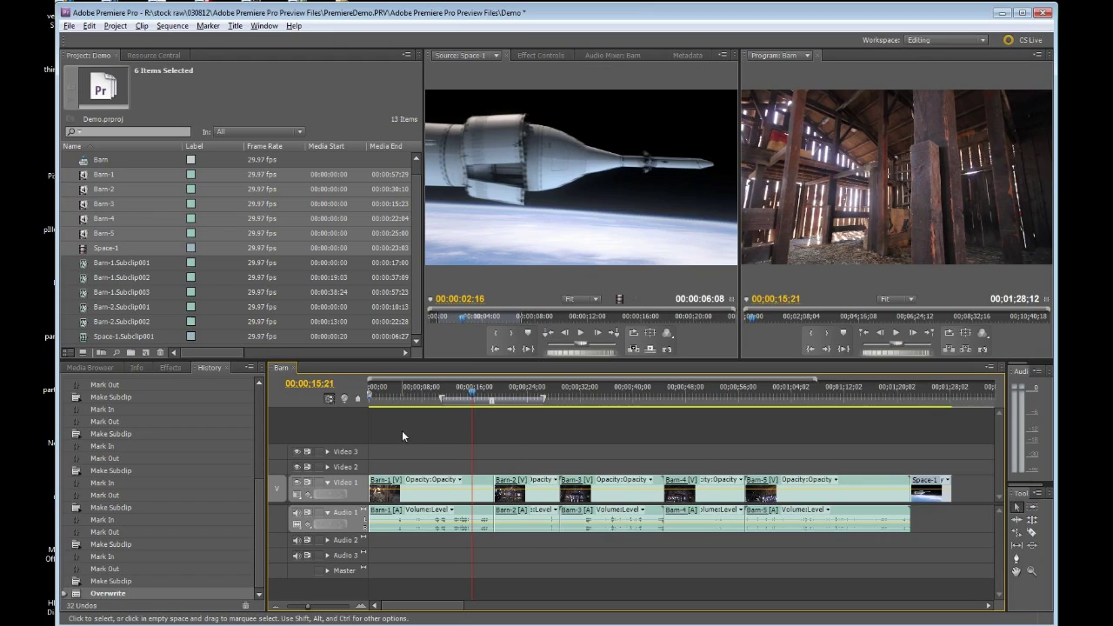
left_click_drag(507, 403, 558, 405)
left_click(530, 403)
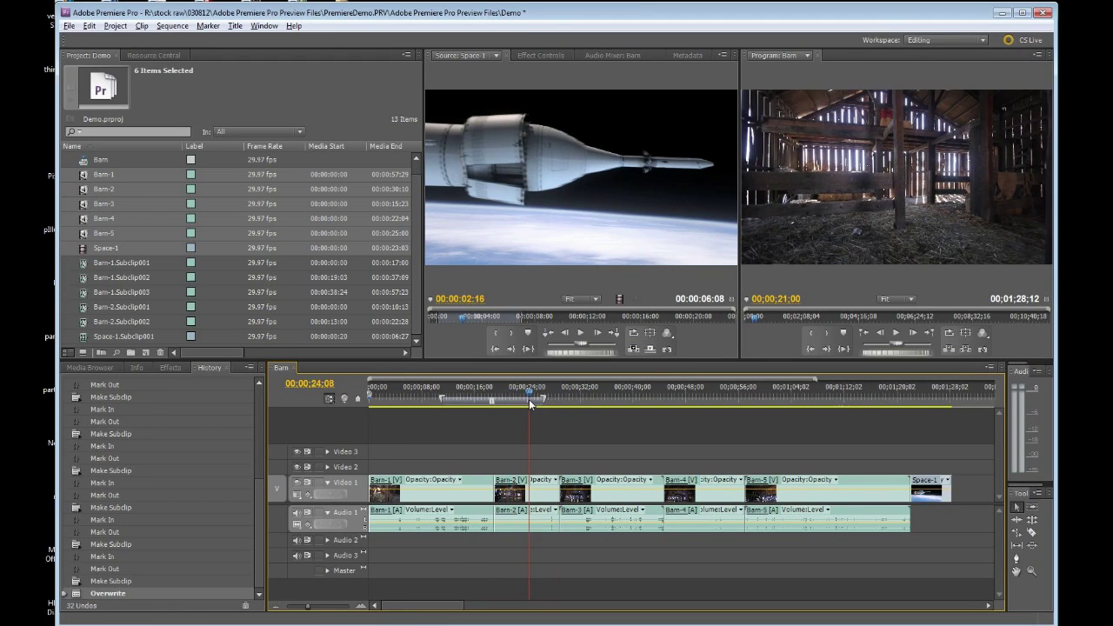
left_click_drag(491, 402, 917, 398)
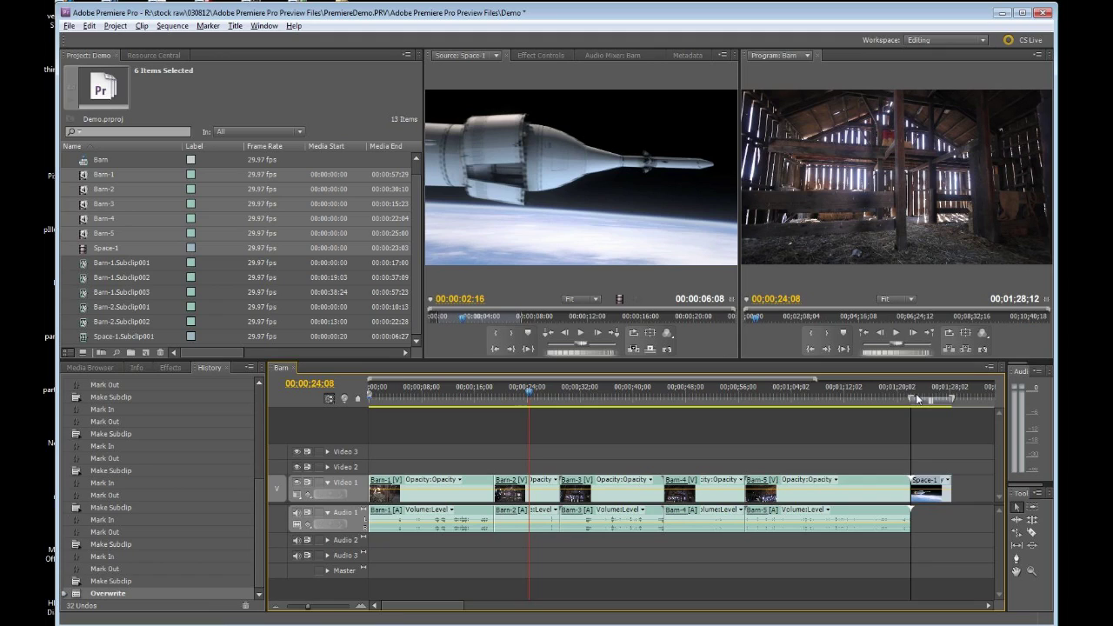
left_click(954, 398)
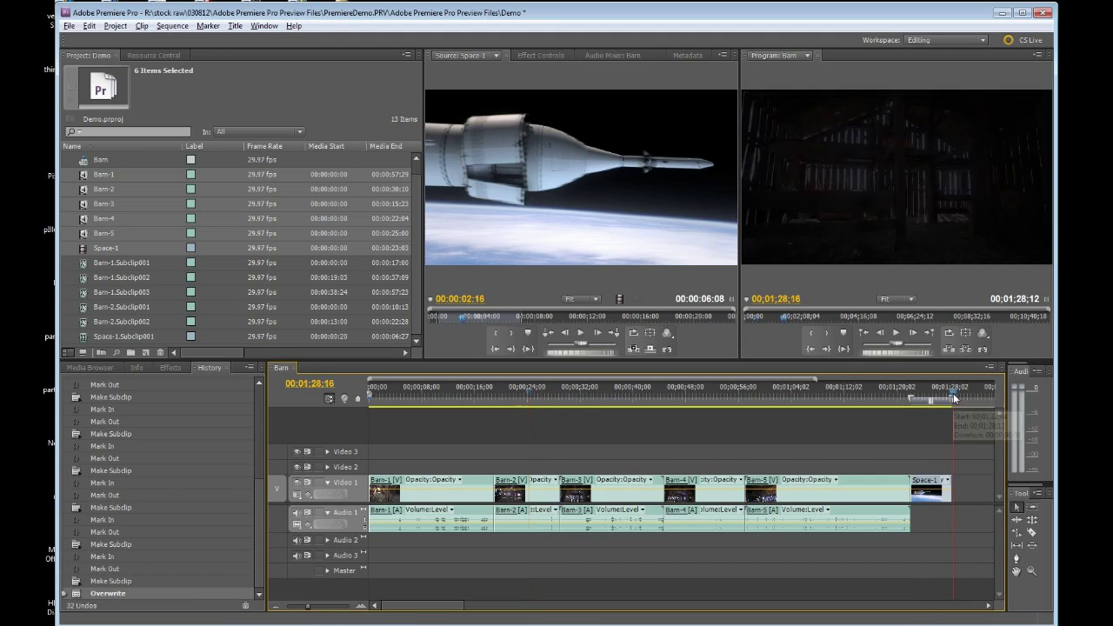
left_click_drag(954, 398, 949, 400)
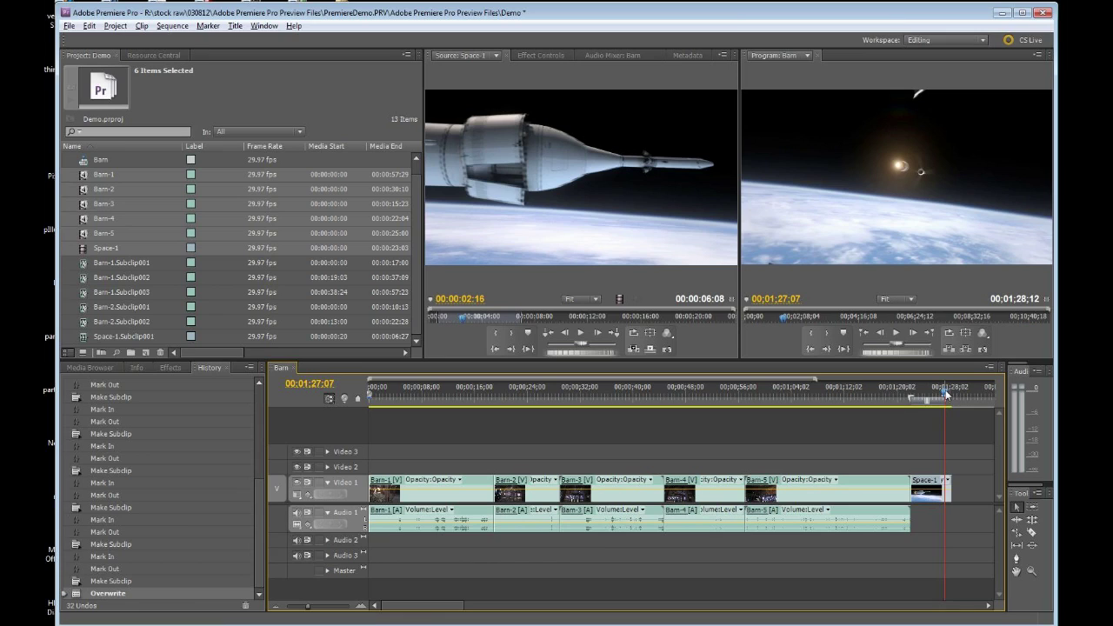
left_click_drag(946, 394, 923, 400)
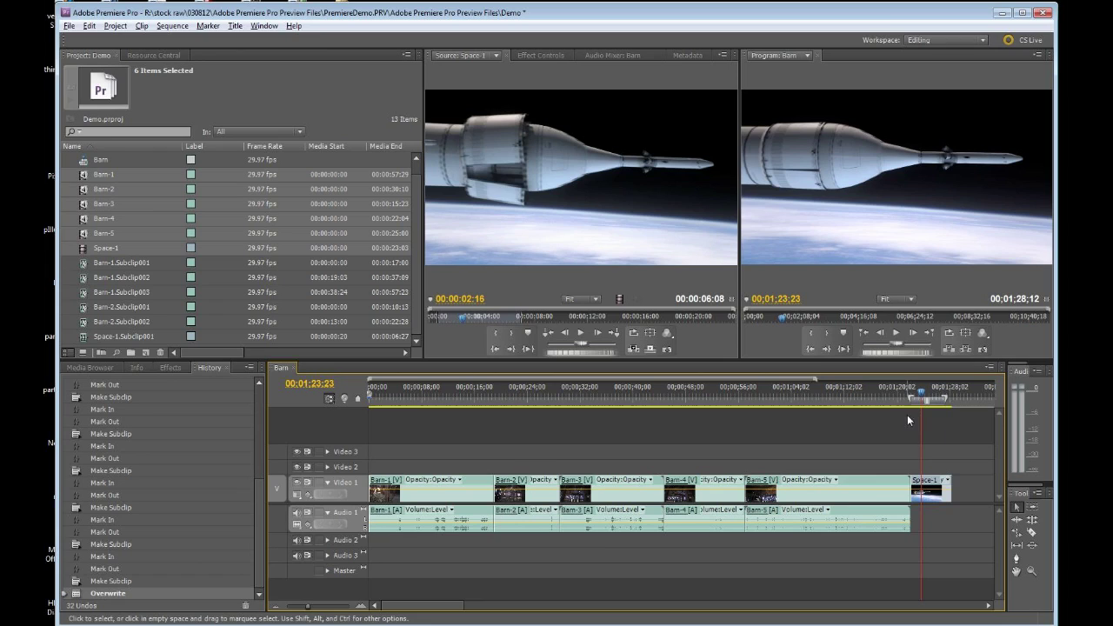
left_click_drag(912, 399, 922, 399)
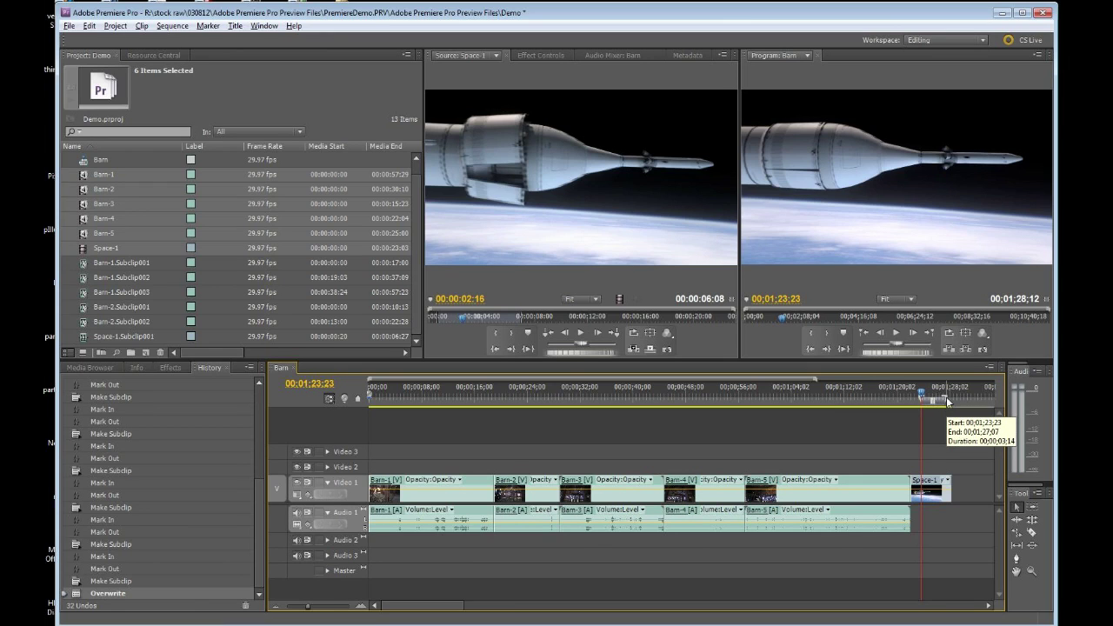
key("ctrl+m")
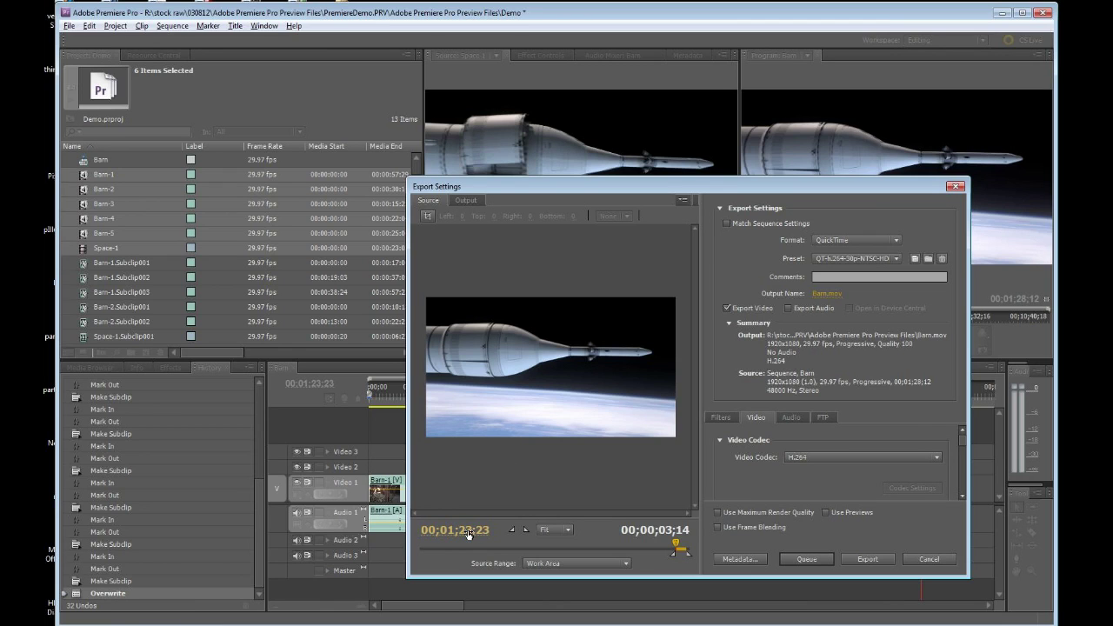
- Preview the 00;00;03;14 work-area range and queue it as a QuickTime Barn.mov export
mouse_move(468, 530)
left_mouse_down()
mouse_move(516, 528)
mouse_move(403, 534)
mouse_move(451, 531)
left_mouse_up()
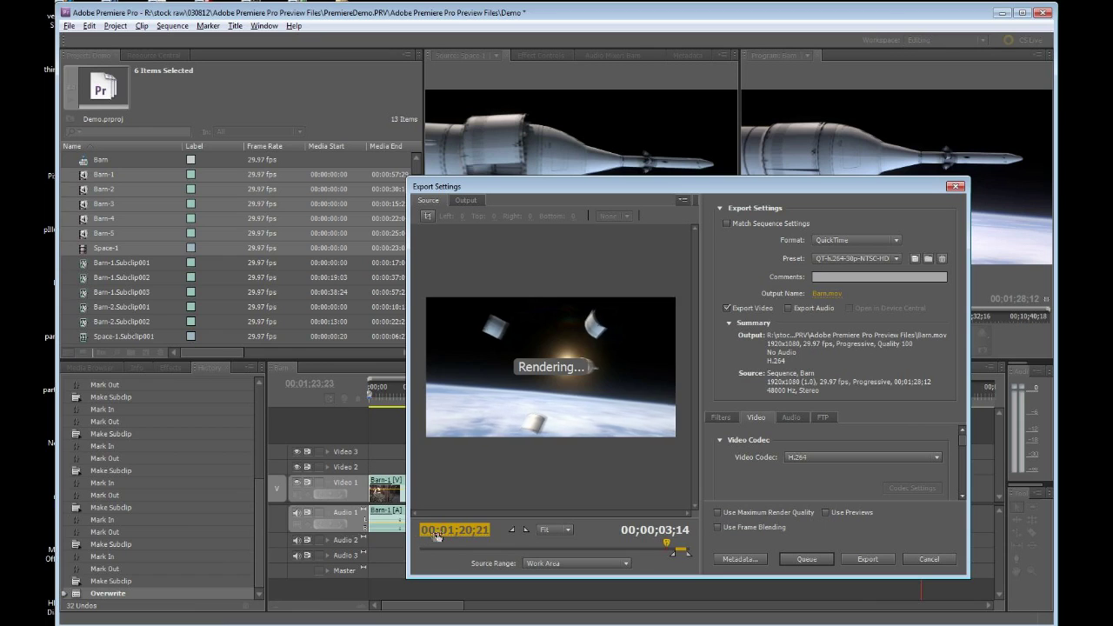
left_click(807, 564)
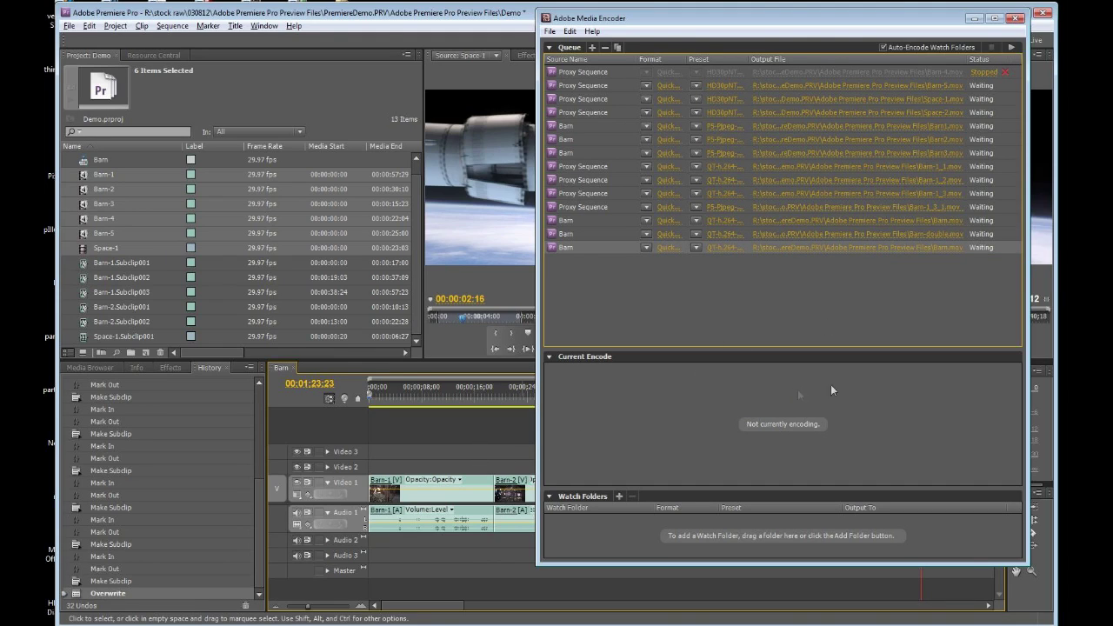
- Change the last Barn job's output file name from Barn.mov to space-age.mov
left_click(944, 250)
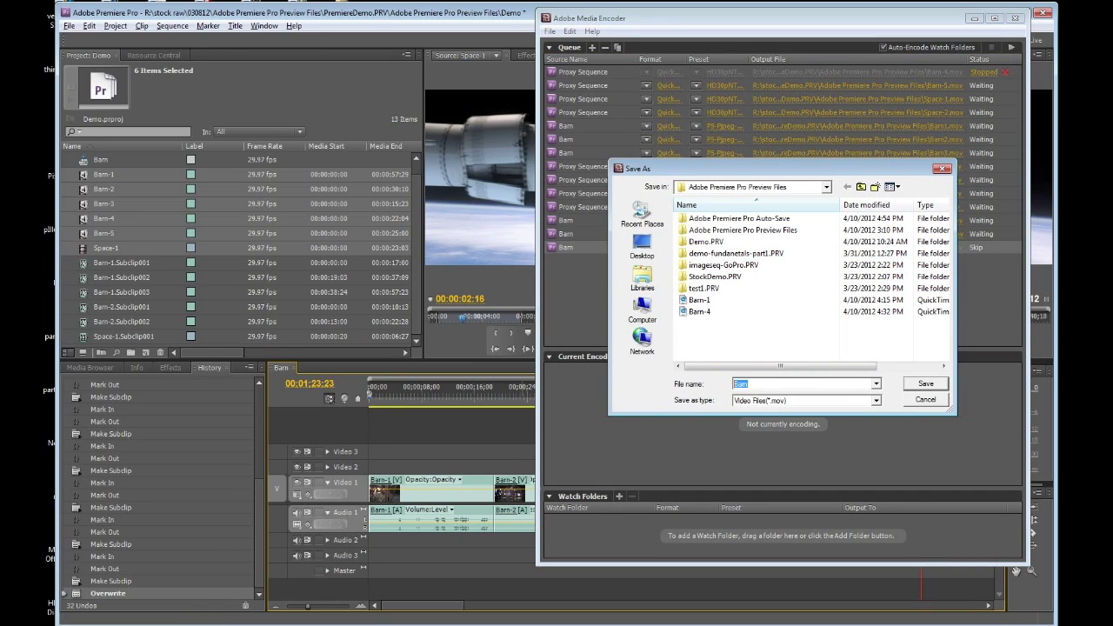
type("space-age")
key("Return")
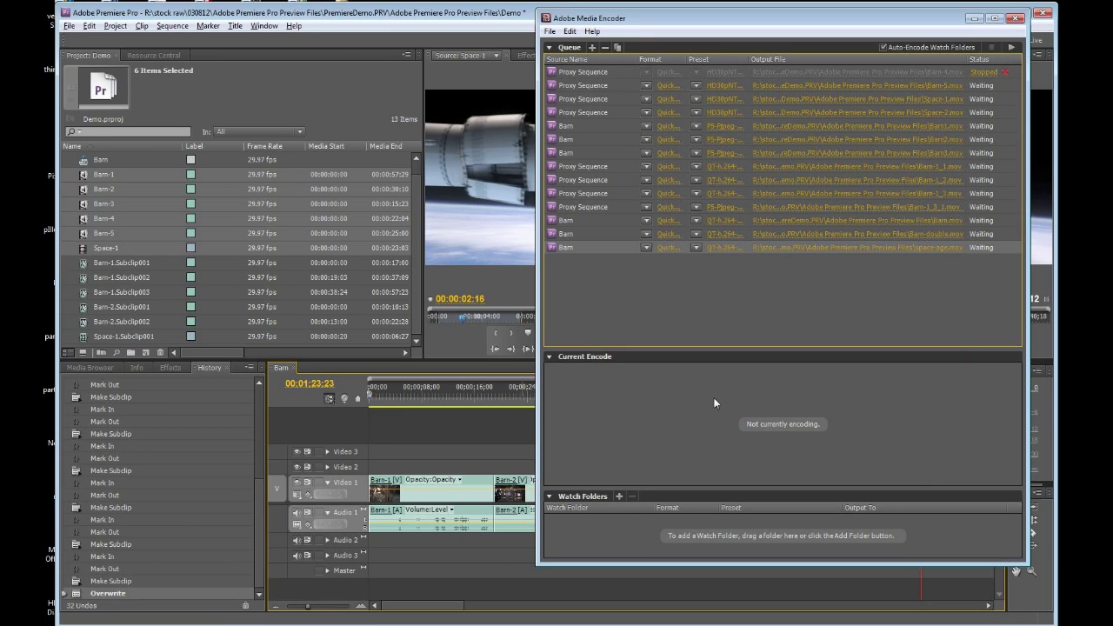